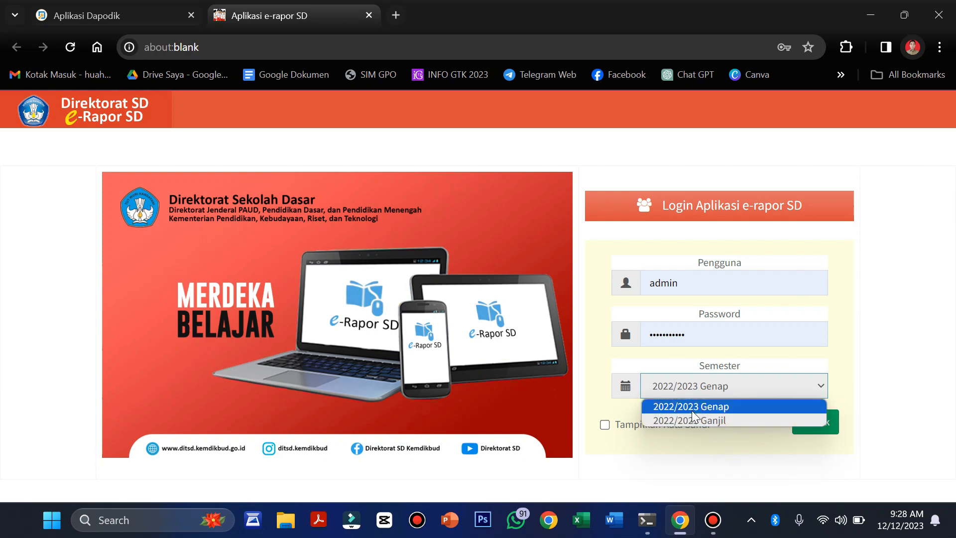
# - Log in to e-Rapor SD as admin for the 2022/2023 Genap semester and dismiss the application information message
pyautogui.click(892, 370)
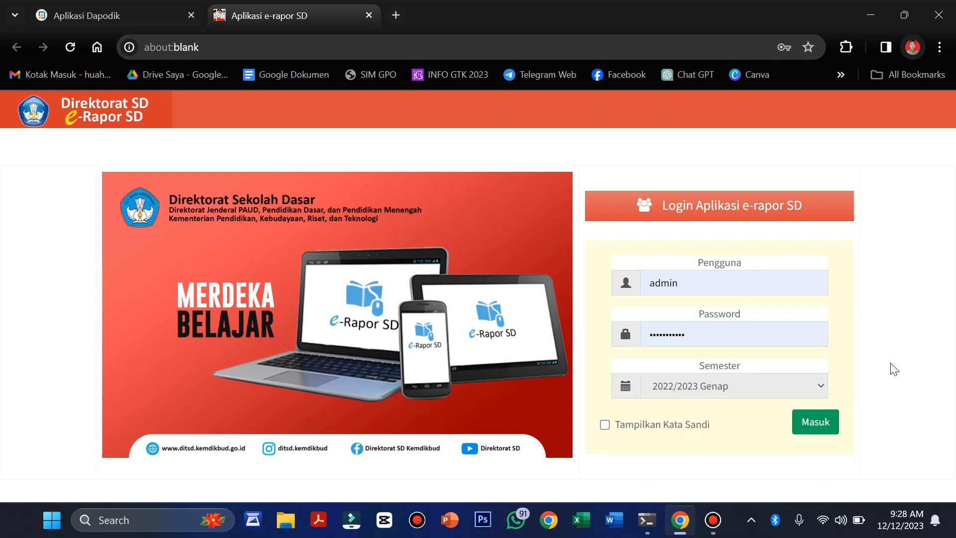
pyautogui.click(796, 392)
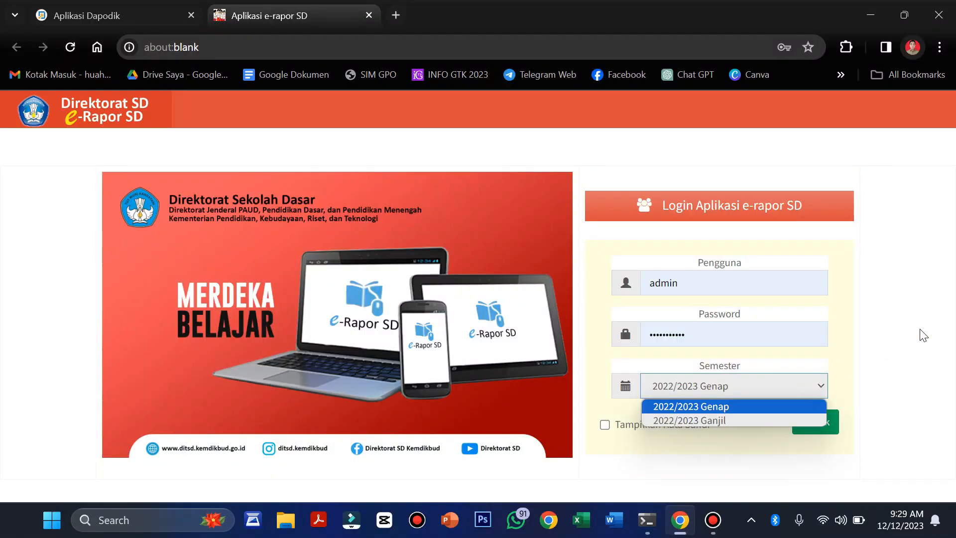
pyautogui.click(921, 330)
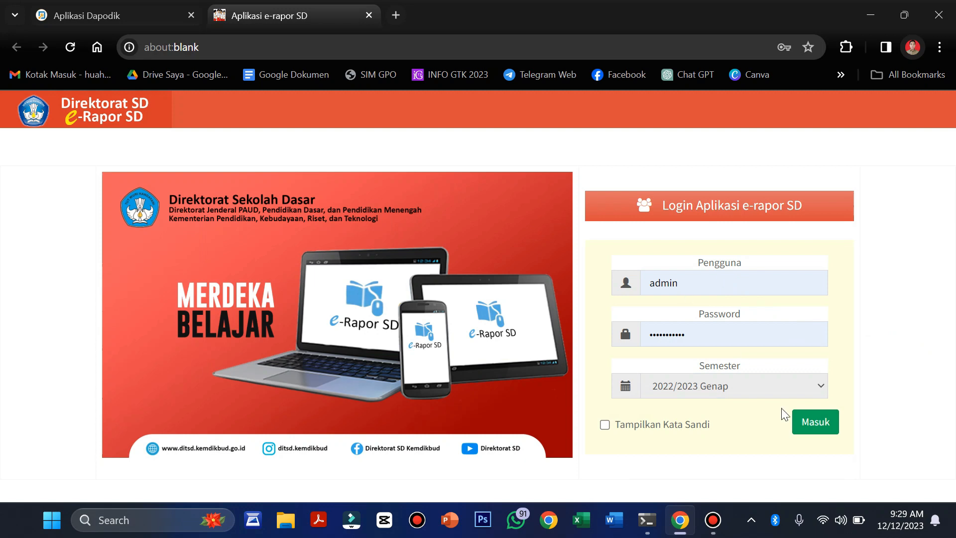
pyautogui.click(812, 395)
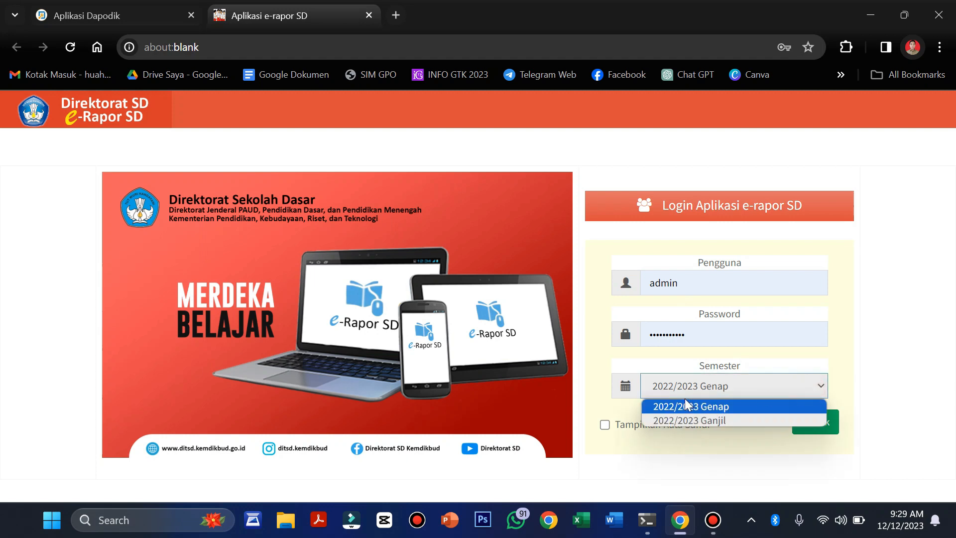
pyautogui.click(717, 407)
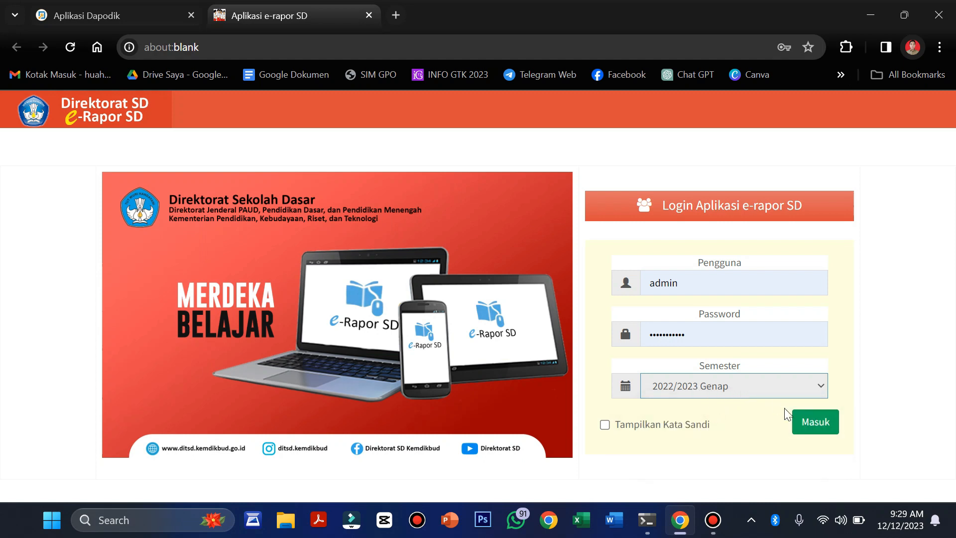
pyautogui.click(819, 427)
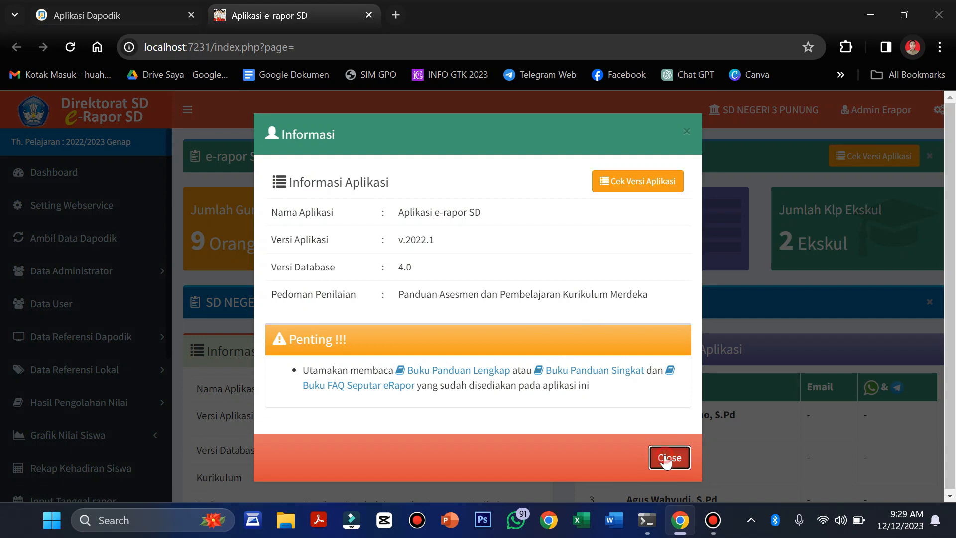
pyautogui.click(668, 455)
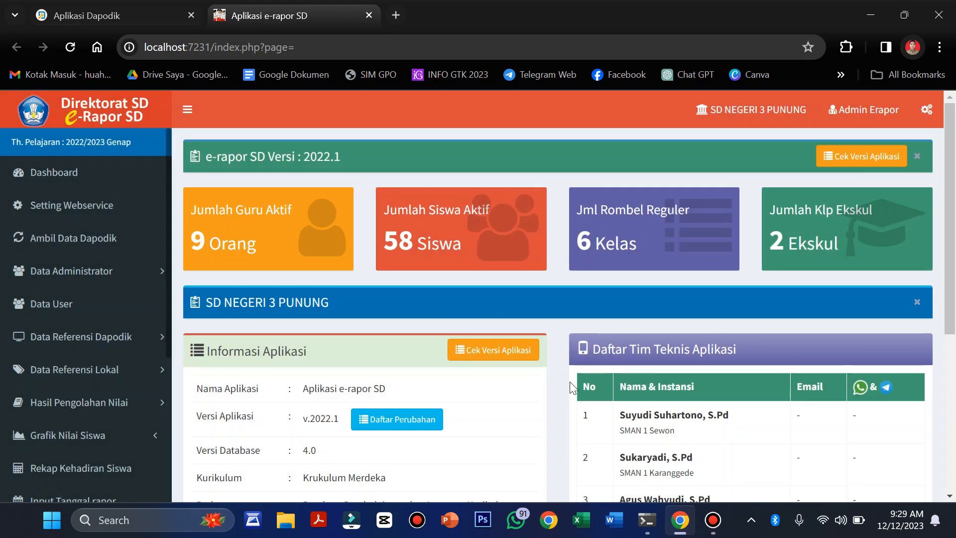
# - Create a backup of the e-Rapor SD data from the Backup & Restore Data page
pyautogui.scroll(-5, 571, 387)
pyautogui.scroll(5, 571, 386)
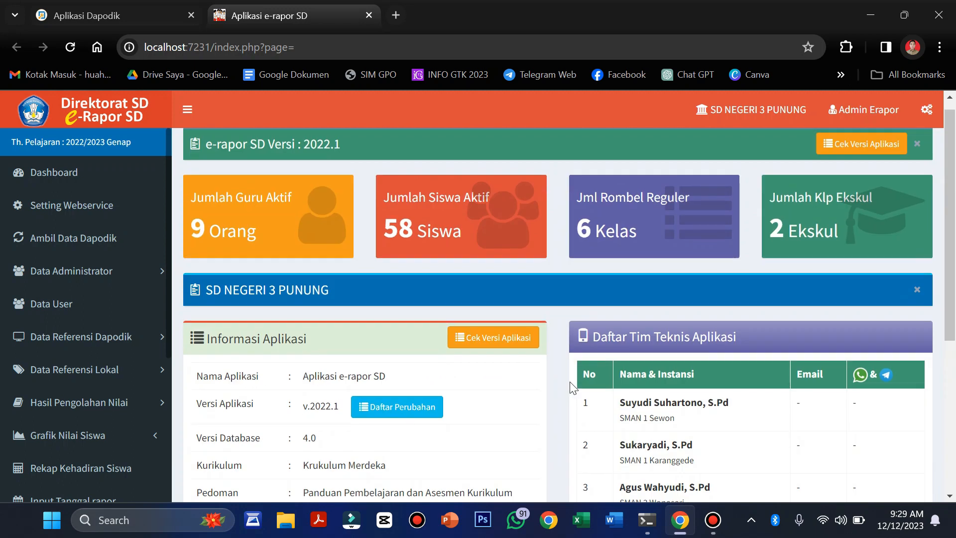
pyautogui.scroll(-5, 571, 386)
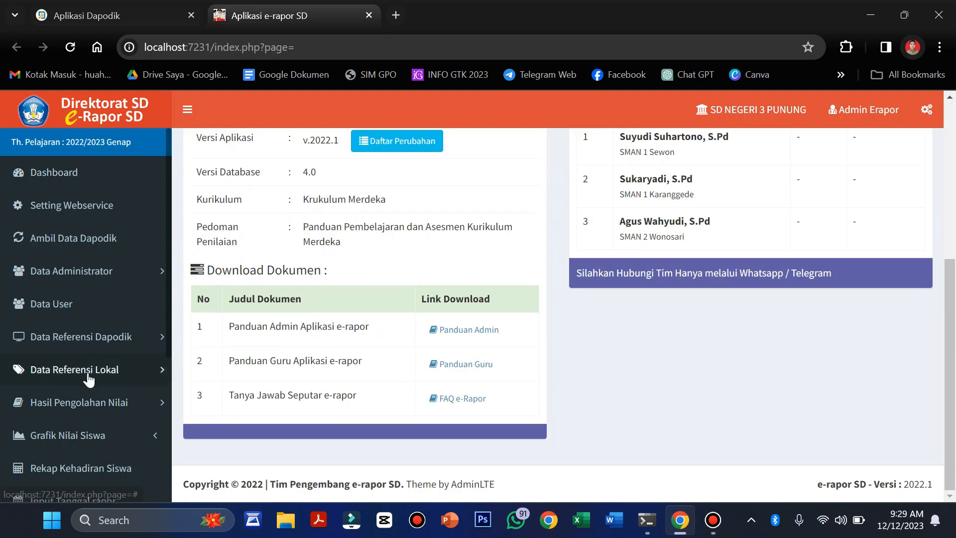
pyautogui.scroll(-5, 88, 379)
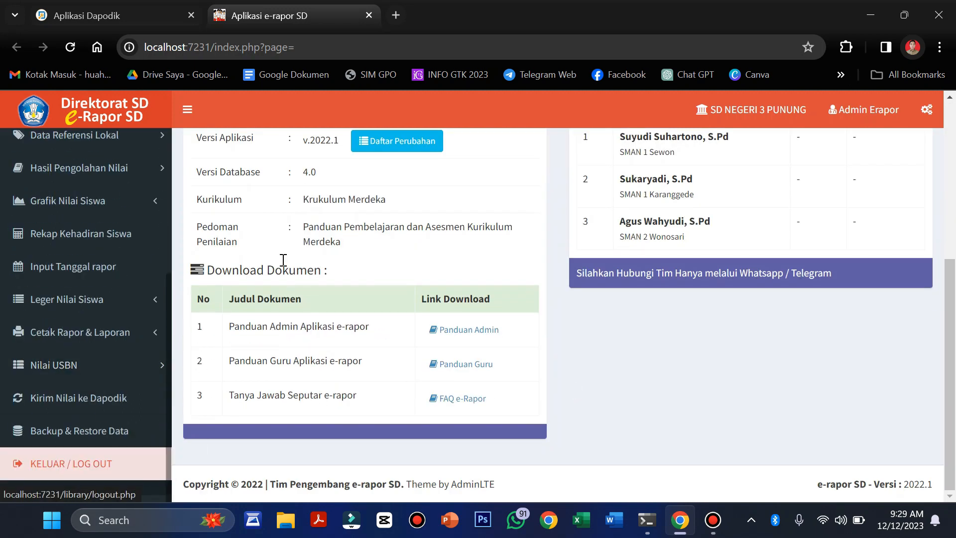
pyautogui.scroll(5, 650, 324)
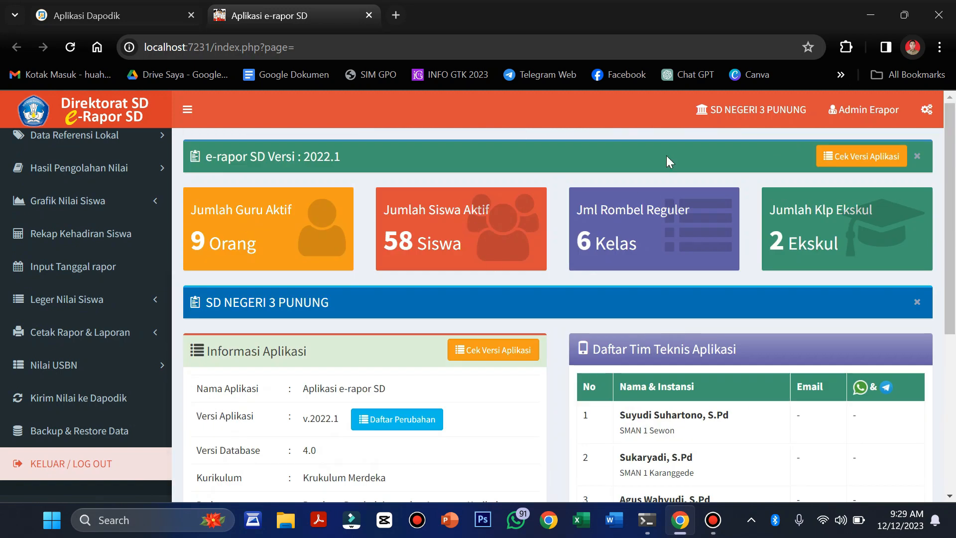
pyautogui.scroll(-5, 196, 378)
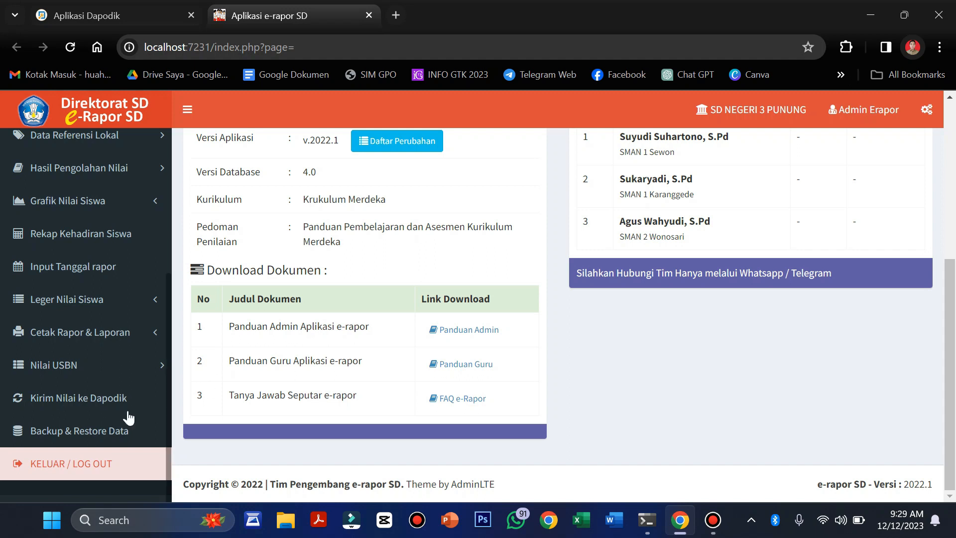
pyautogui.scroll(5, 149, 328)
pyautogui.scroll(-5, 89, 399)
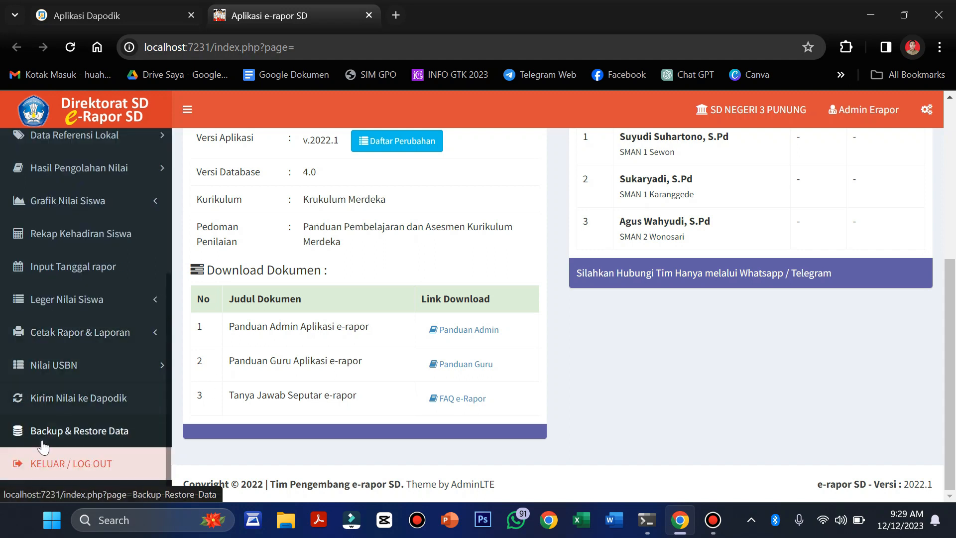
pyautogui.click(96, 431)
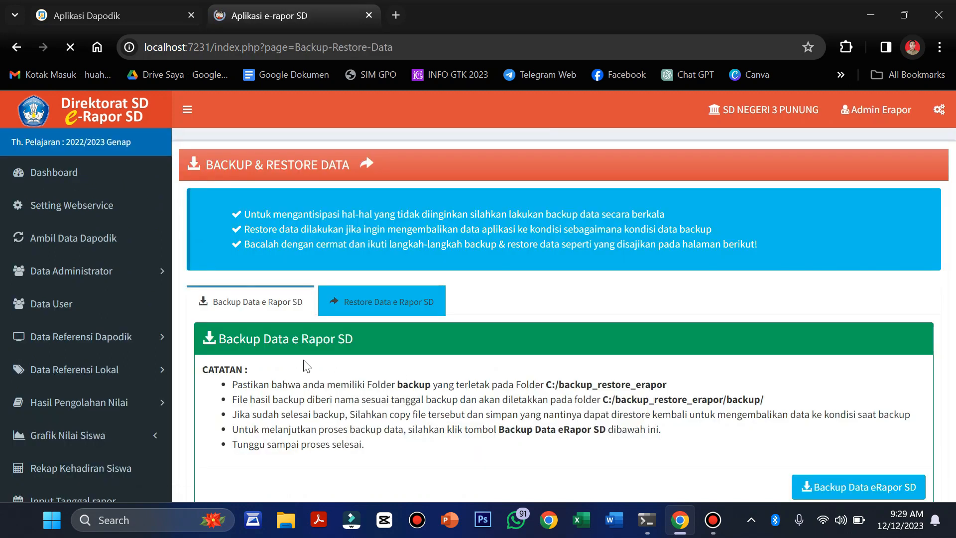
pyautogui.scroll(-3, 466, 348)
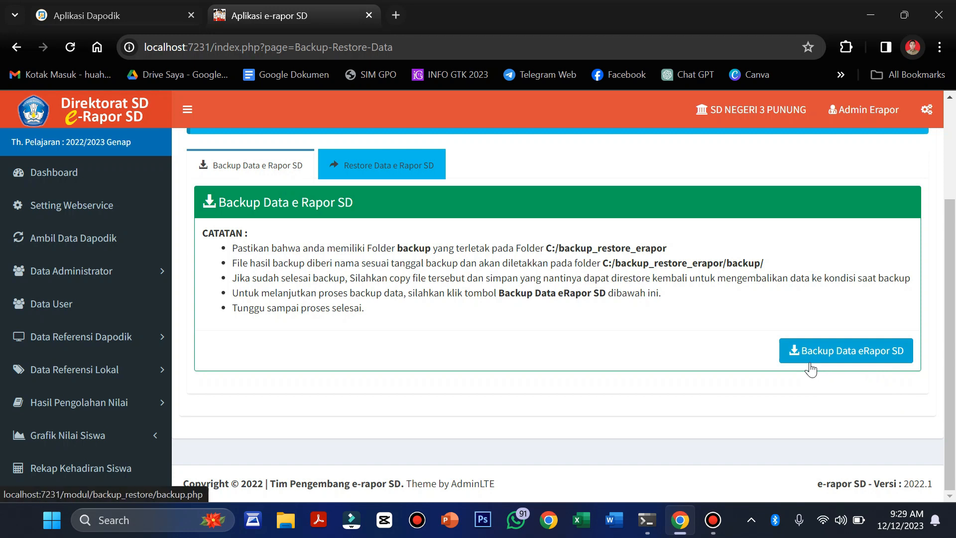
pyautogui.click(856, 350)
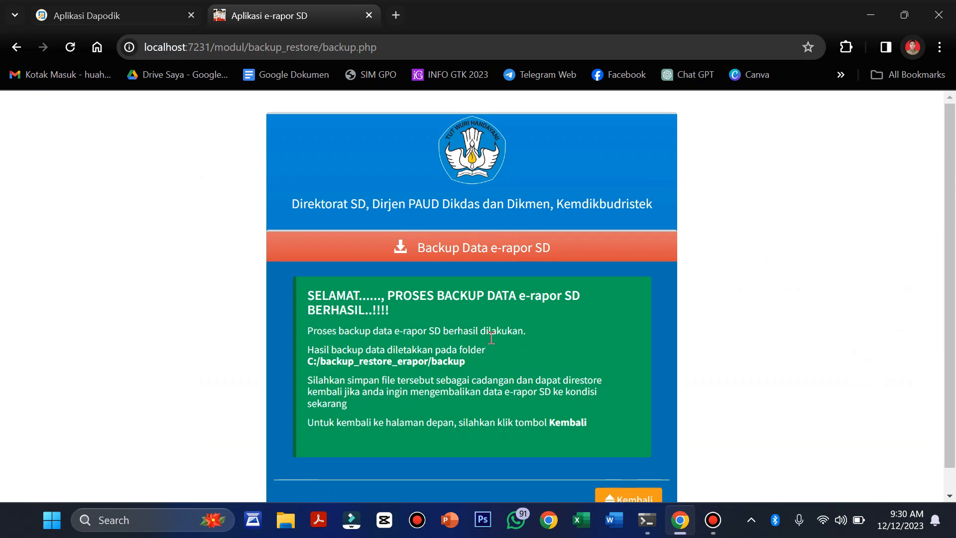
# - Highlight the backup folder path C:/backup_restore_erapor/backup in the backup report and return to the dashboard
pyautogui.scroll(-1, 491, 337)
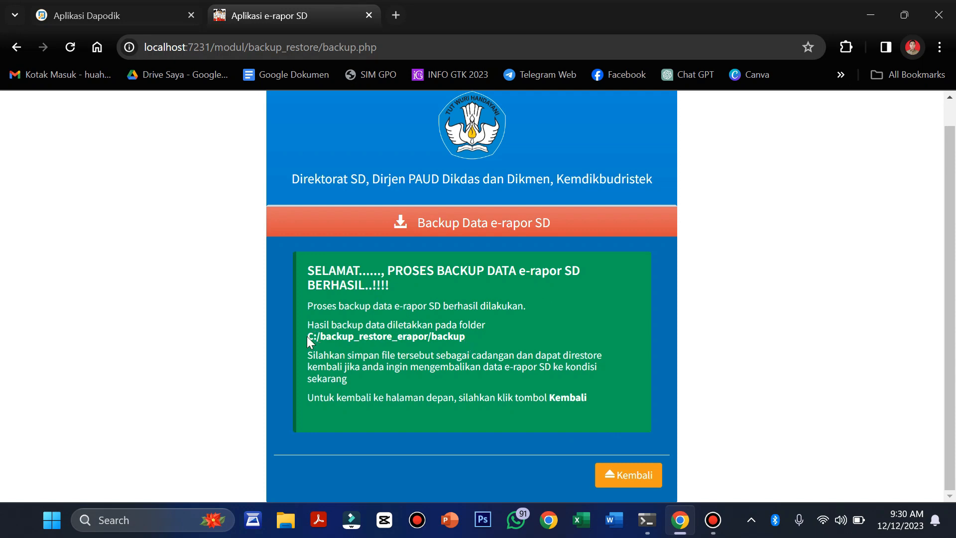
pyautogui.moveTo(309, 341); pyautogui.dragTo(467, 336)
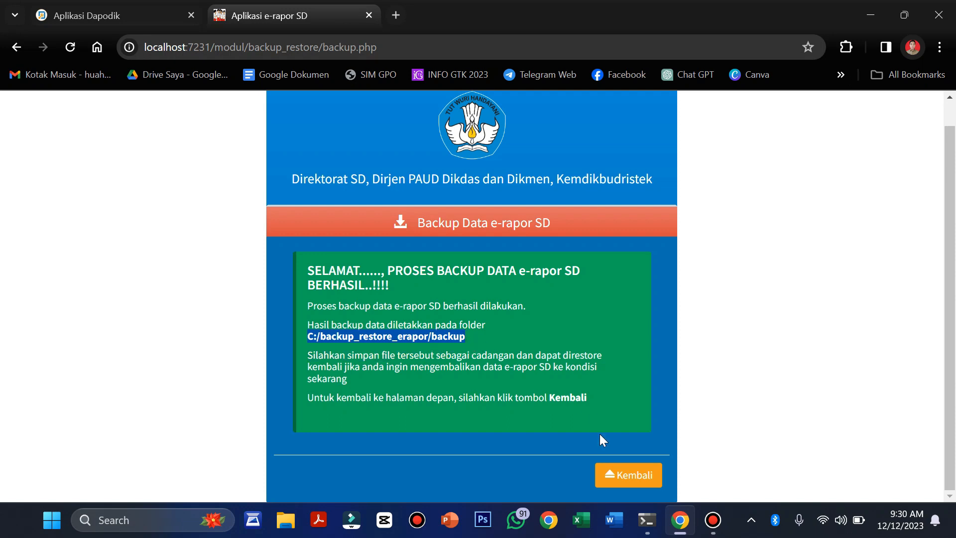
pyautogui.click(628, 474)
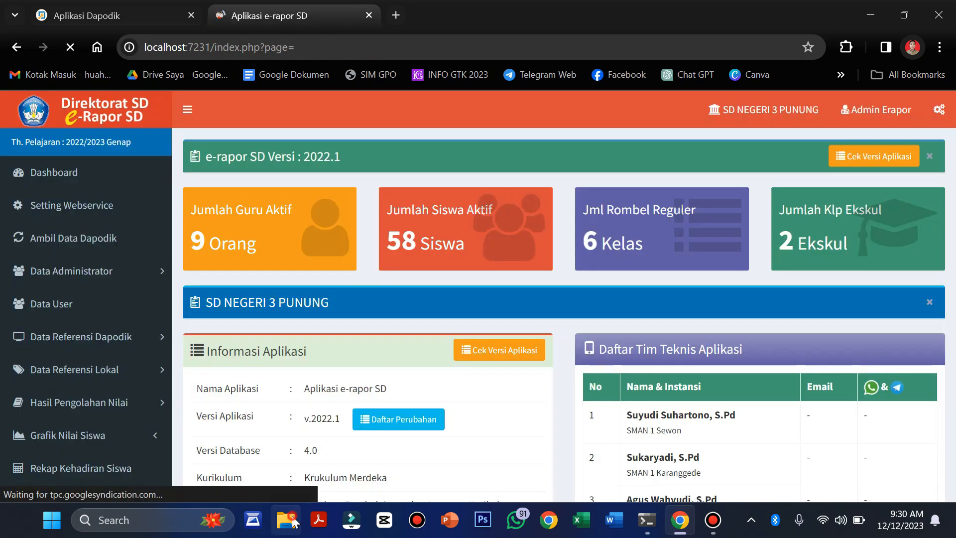
# - Switch to File Explorer, open C:\backup_restore_erapor\backup and select the file backup_SD_20231212
pyautogui.click(294, 522)
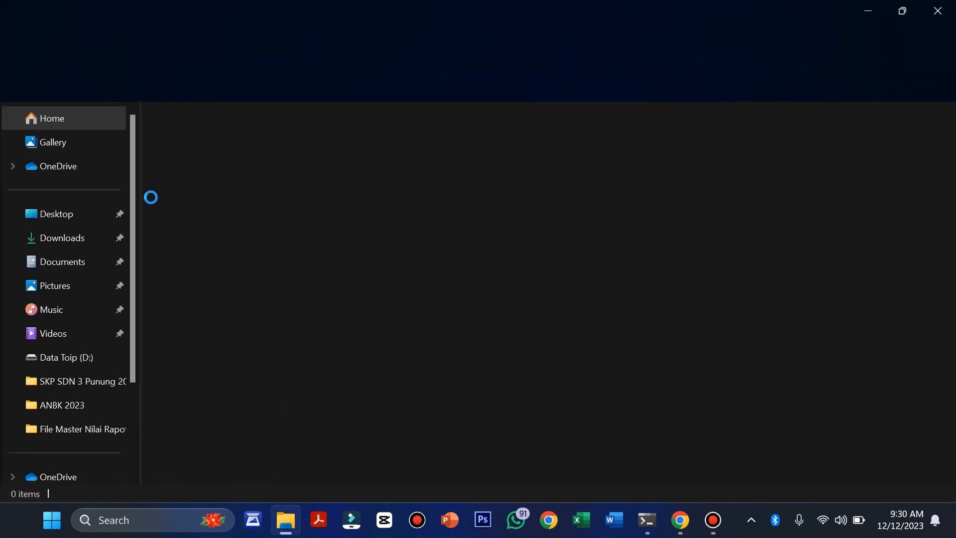
pyautogui.scroll(-5, 85, 356)
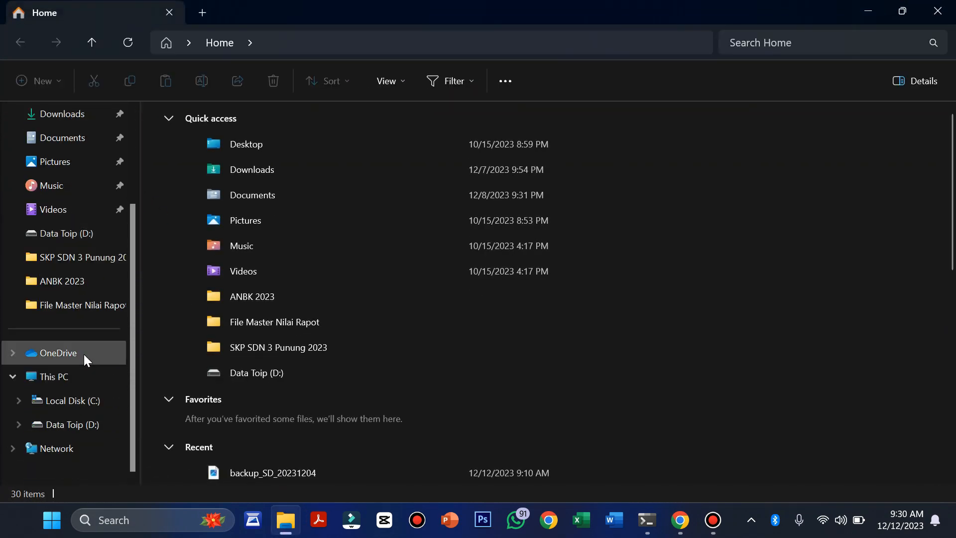
pyautogui.click(89, 401)
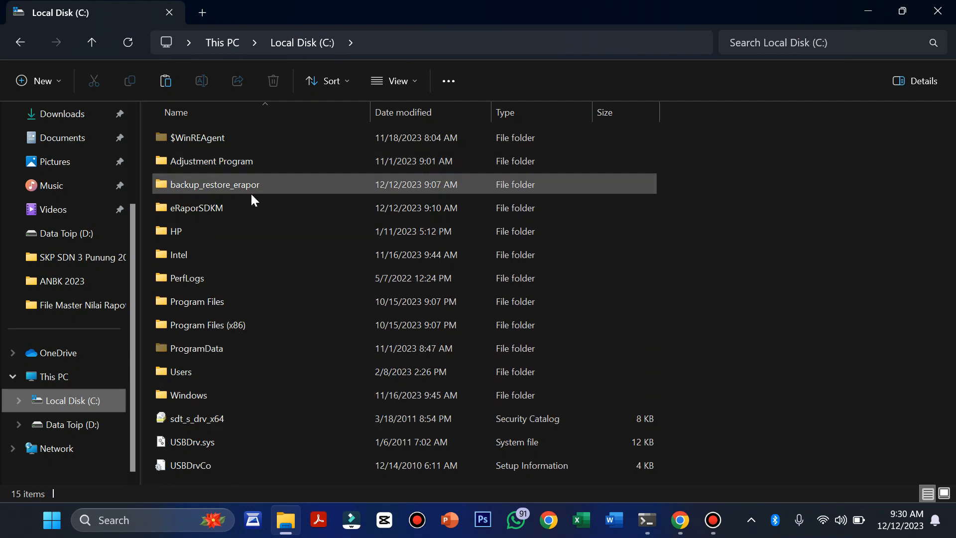
pyautogui.moveTo(198, 218)
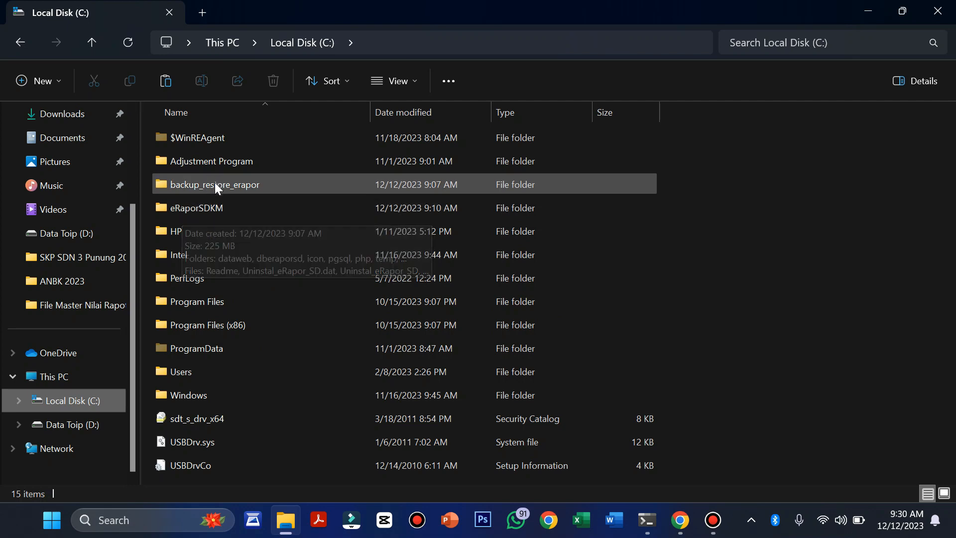
pyautogui.moveTo(189, 184)
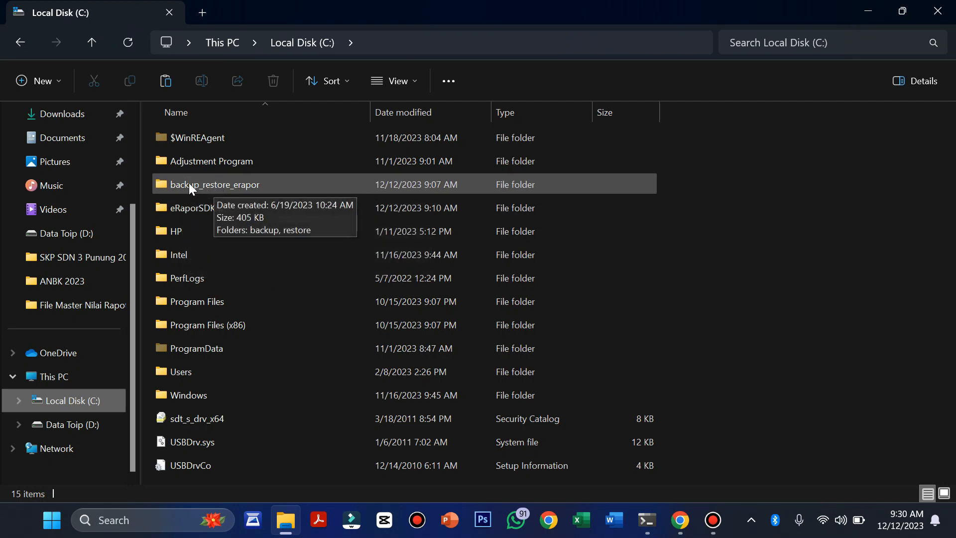
pyautogui.doubleClick(244, 191)
pyautogui.click(195, 139)
pyautogui.doubleClick(196, 138)
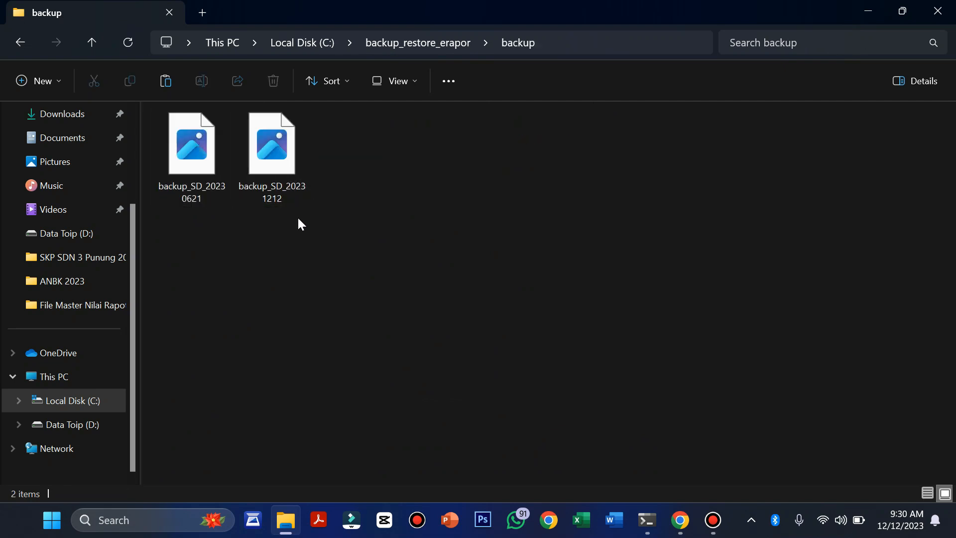
pyautogui.click(290, 188)
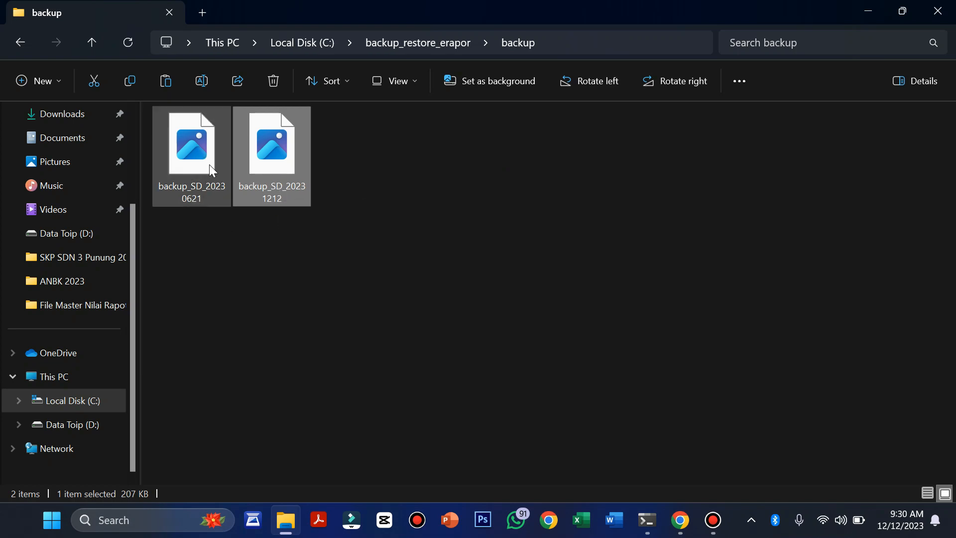
# - Return to e-Rapor SD in Chrome, dismiss the information message and try to retrieve the Dapodik data
pyautogui.click(680, 520)
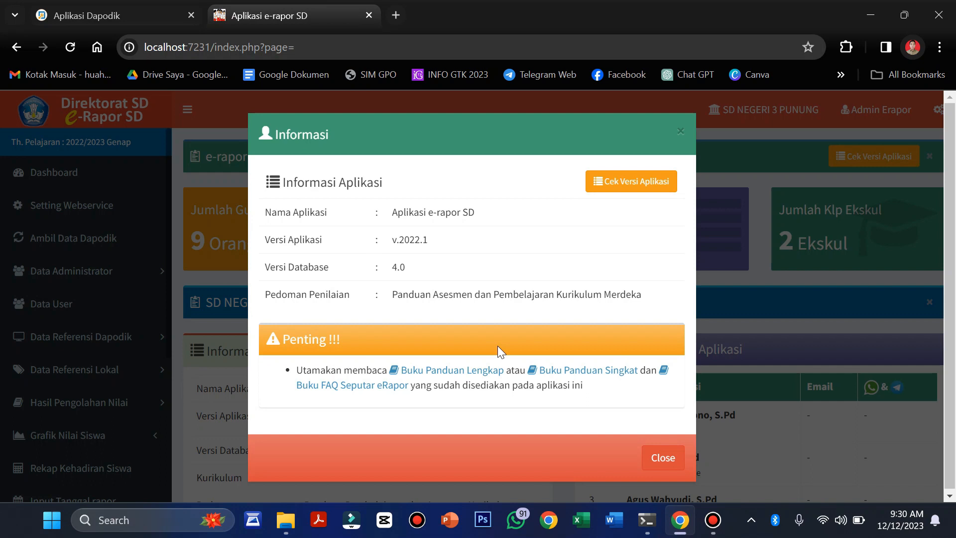
pyautogui.click(660, 456)
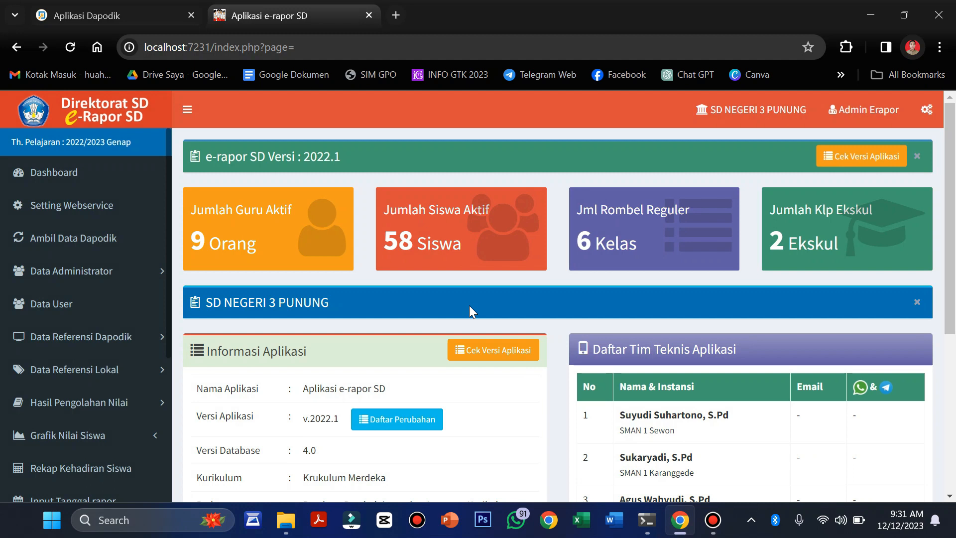
pyautogui.click(80, 246)
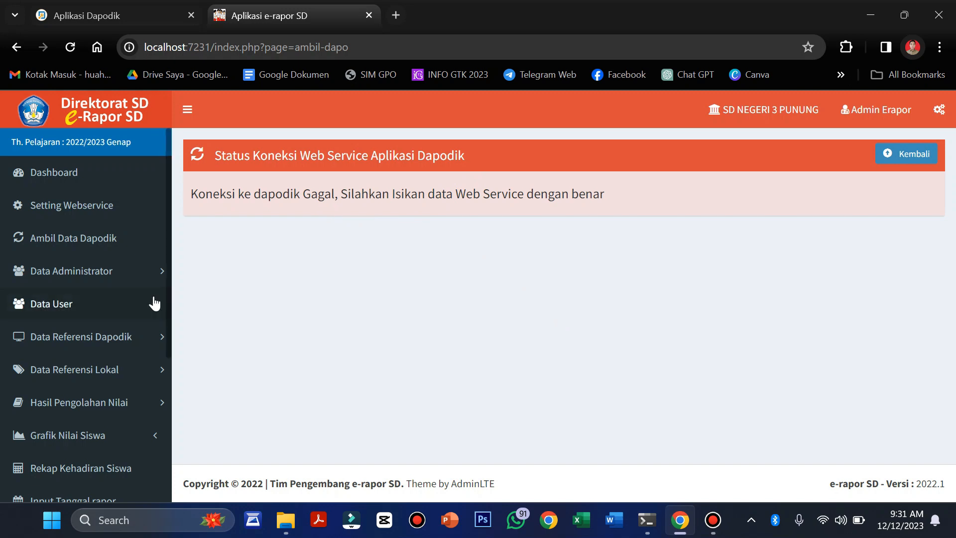
# - View e-Rapor's Dapodik web service settings and open Dapodik's local web service management, accepting the data-use confirmation
pyautogui.click(70, 218)
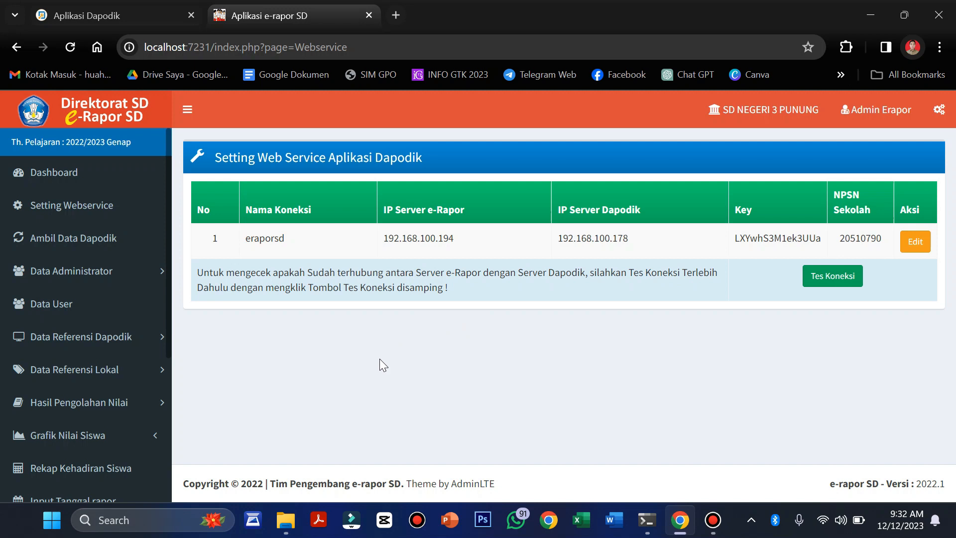
pyautogui.click(85, 9)
pyautogui.click(622, 484)
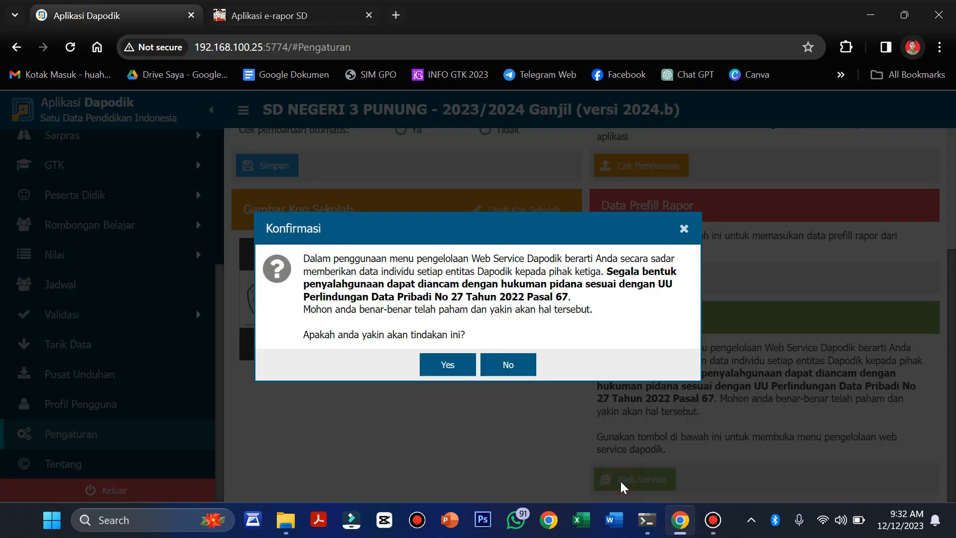
pyautogui.click(448, 365)
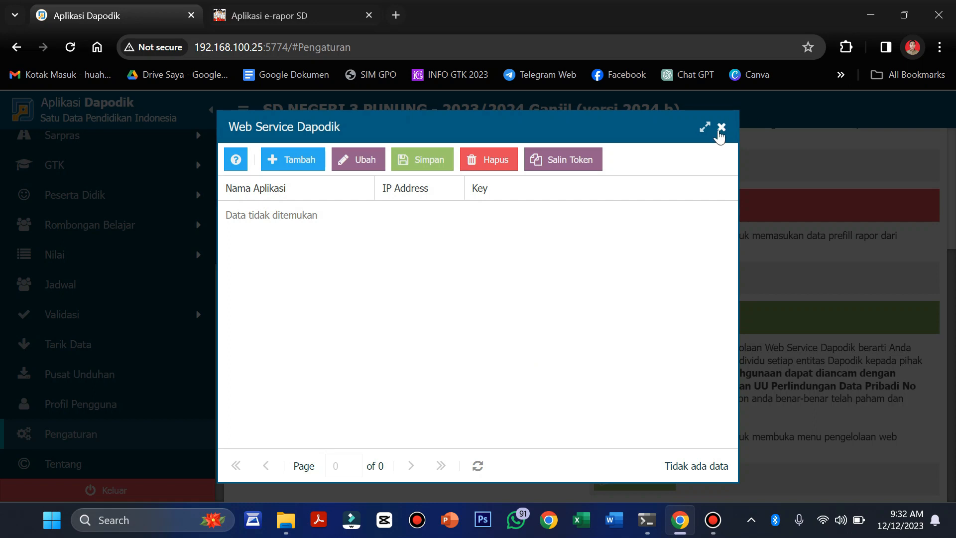
# - Compare e-Rapor's web service connection settings with Dapodik's web service list, and close Dapodik's web service window
pyautogui.click(282, 7)
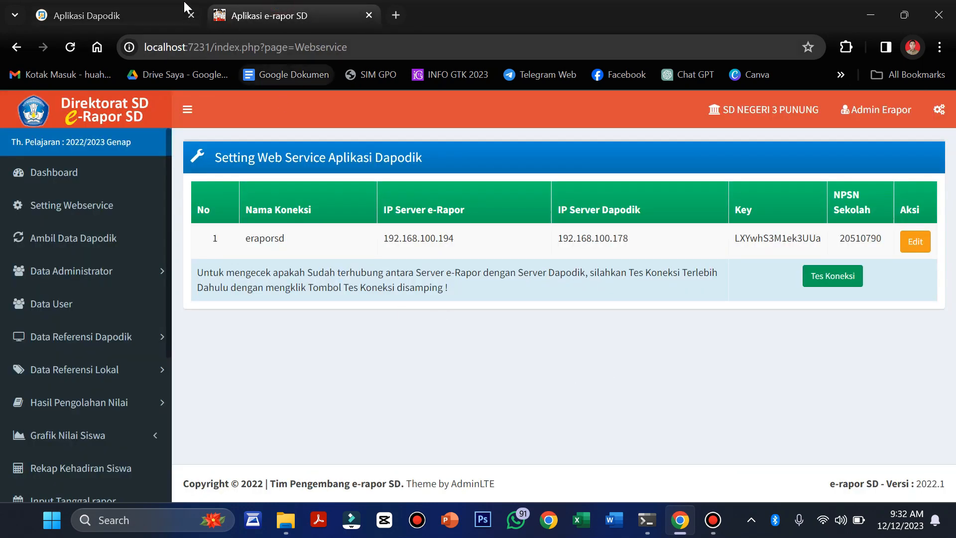
pyautogui.click(110, 16)
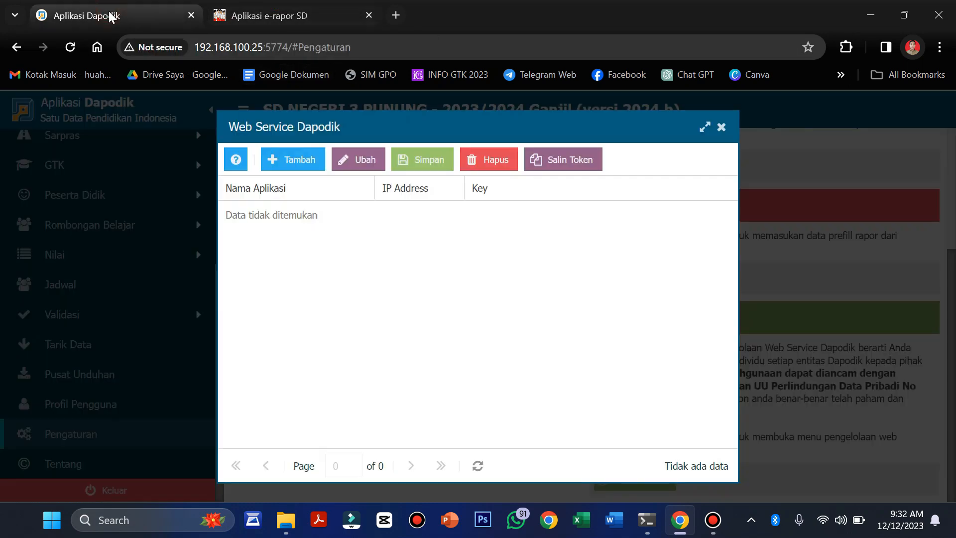
pyautogui.click(721, 127)
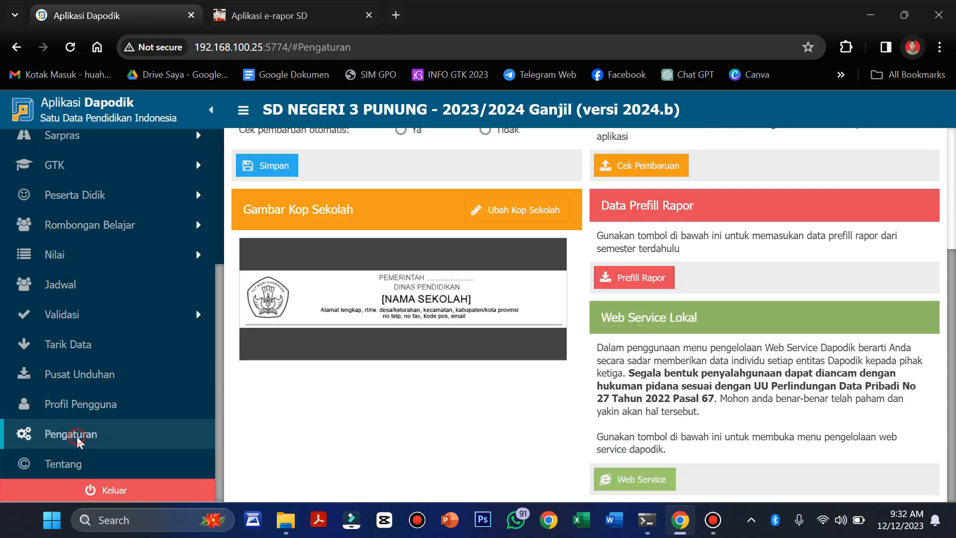
# - Open Dapodik's local web service management, accept the data-use confirmation, and add an application named eraporsd to match e-Rapor's connection name
pyautogui.click(620, 481)
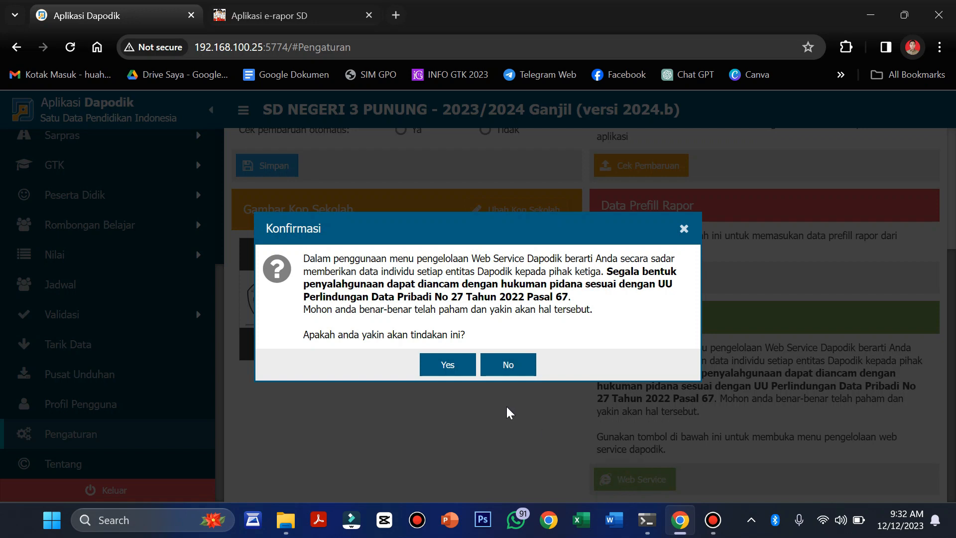
pyautogui.click(450, 366)
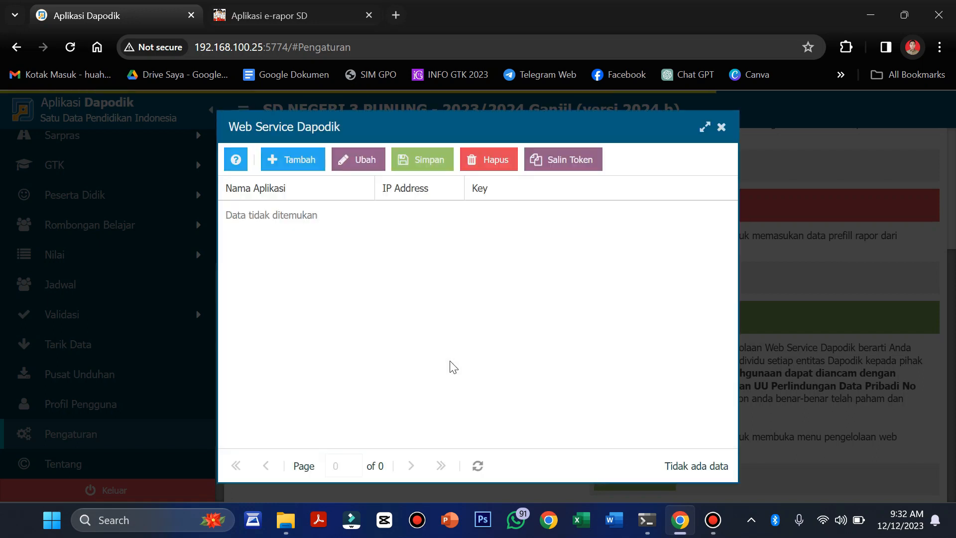
pyautogui.click(280, 166)
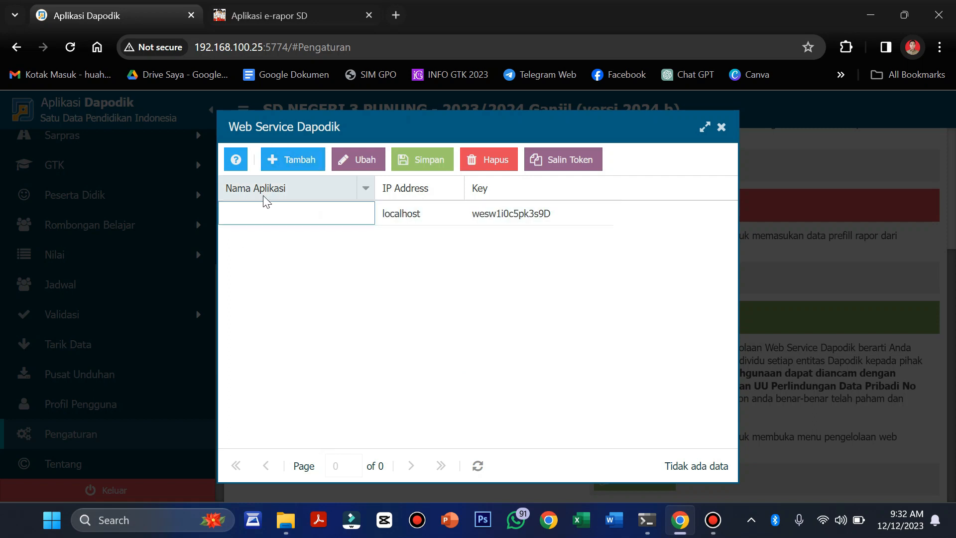
pyautogui.click(281, 17)
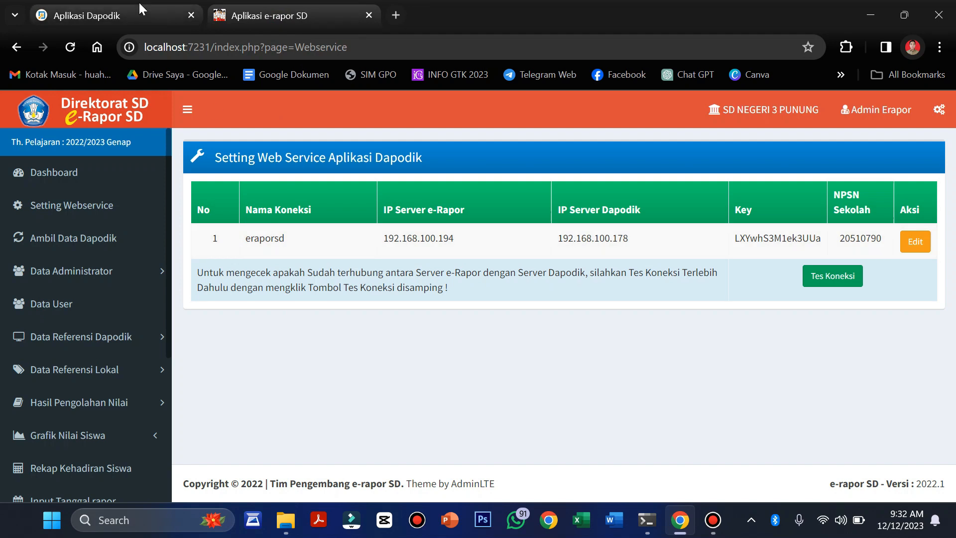
pyautogui.click(115, 15)
pyautogui.click(311, 216)
pyautogui.click(308, 214)
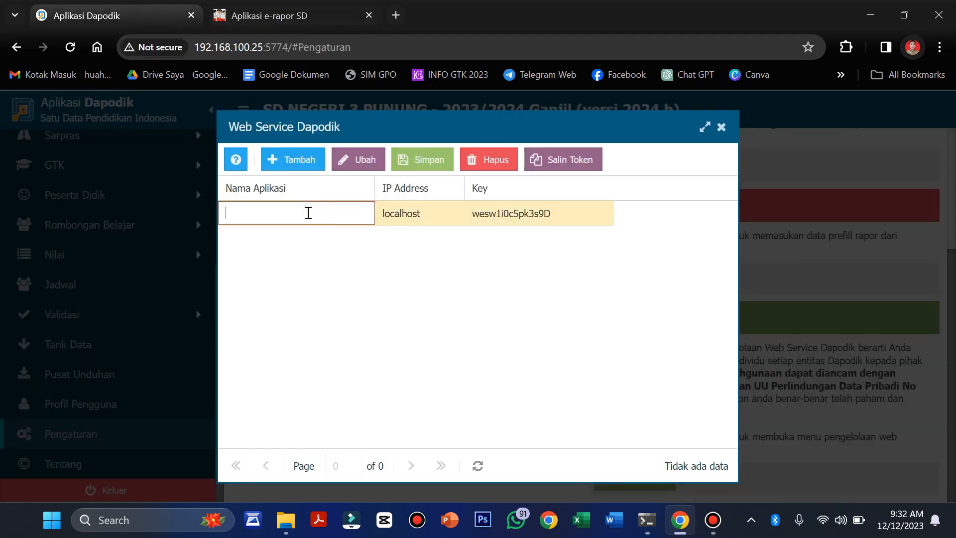
pyautogui.write('erapor')
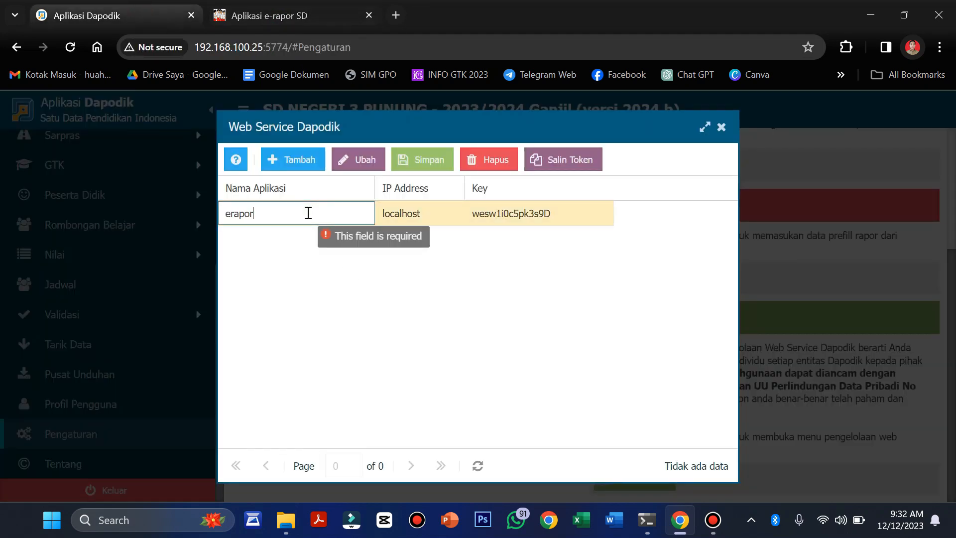
pyautogui.write('sd')
pyautogui.click(429, 311)
# - Look up this computer's IPv4 address in Command Prompt and set the eraporsd entry's IP address to 192.168.100.245 in Dapodik
pyautogui.click(415, 216)
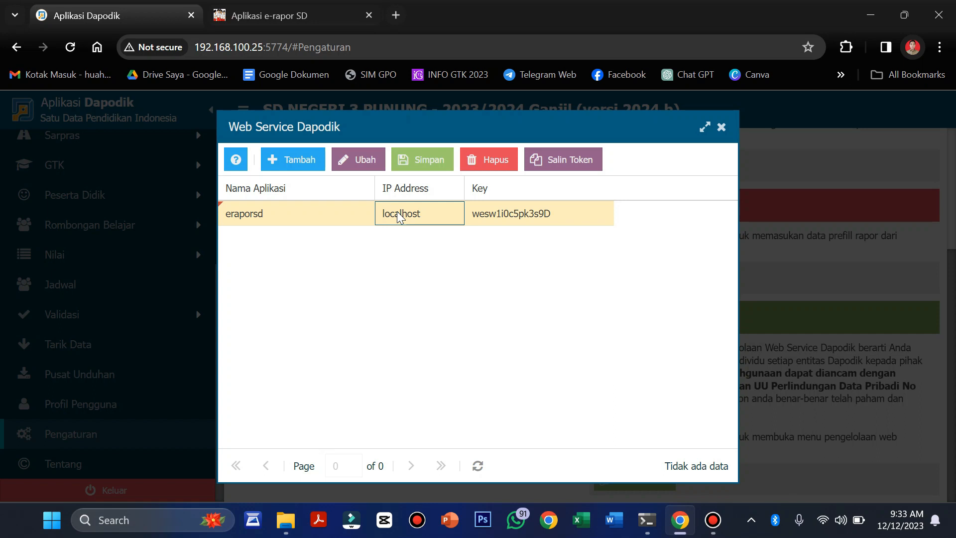
pyautogui.doubleClick(401, 211)
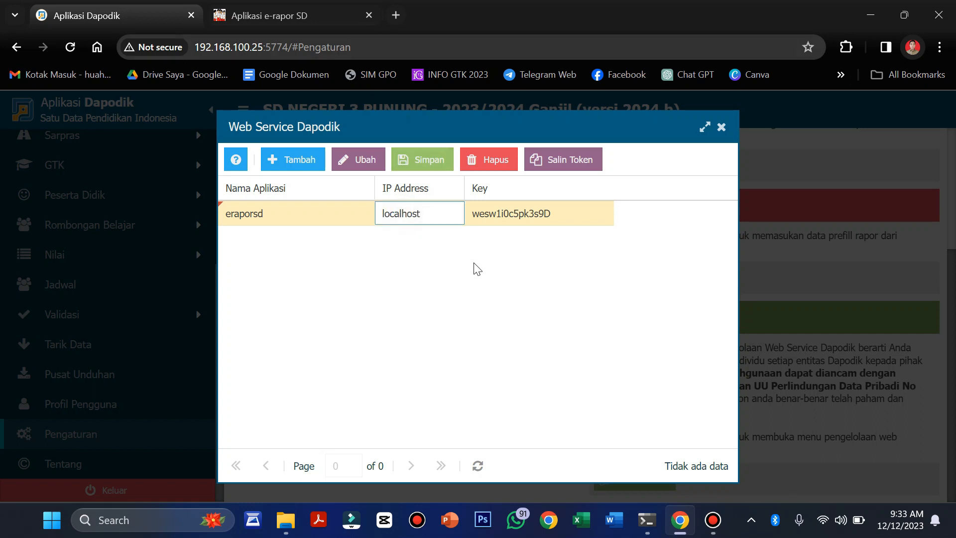
pyautogui.hotkey('ctrl', 'a')
pyautogui.press('BackSpace')
pyautogui.write('192.168.100.')
pyautogui.click(650, 518)
pyautogui.scroll(3, 337, 279)
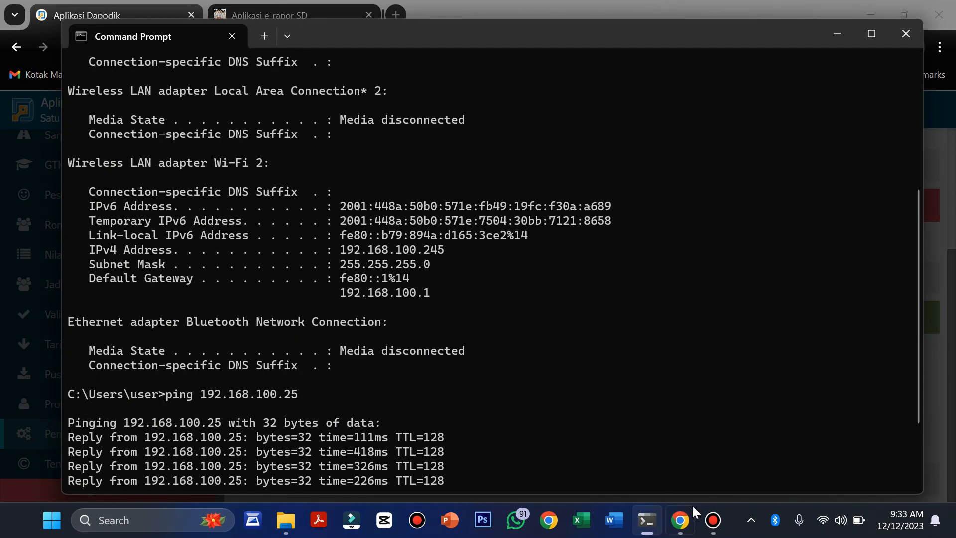
pyautogui.click(686, 515)
pyautogui.click(455, 214)
pyautogui.write('245')
pyautogui.press('Return')
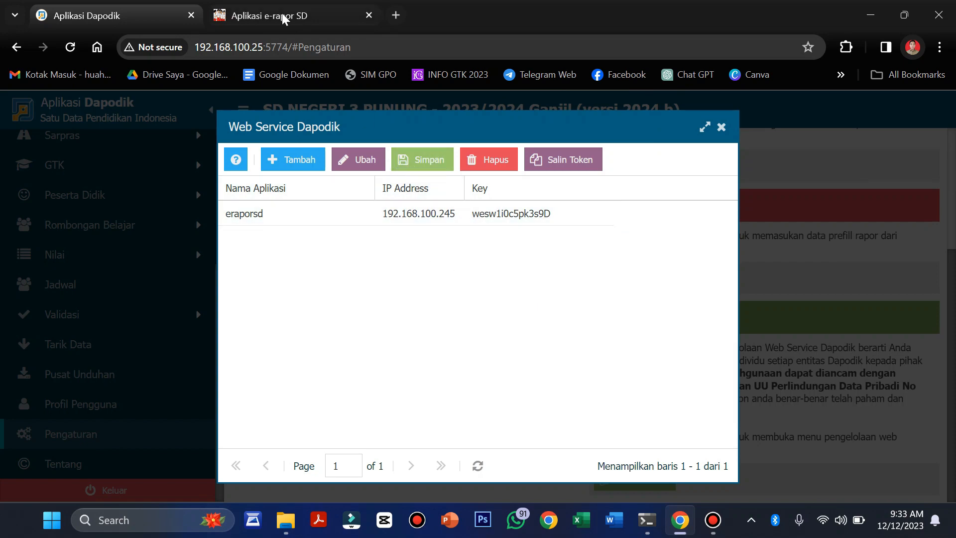
# - Open the eraporsd connection for editing in e-Rapor SD and set the e-Rapor server IP address to 192.168.100.245
pyautogui.click(267, 15)
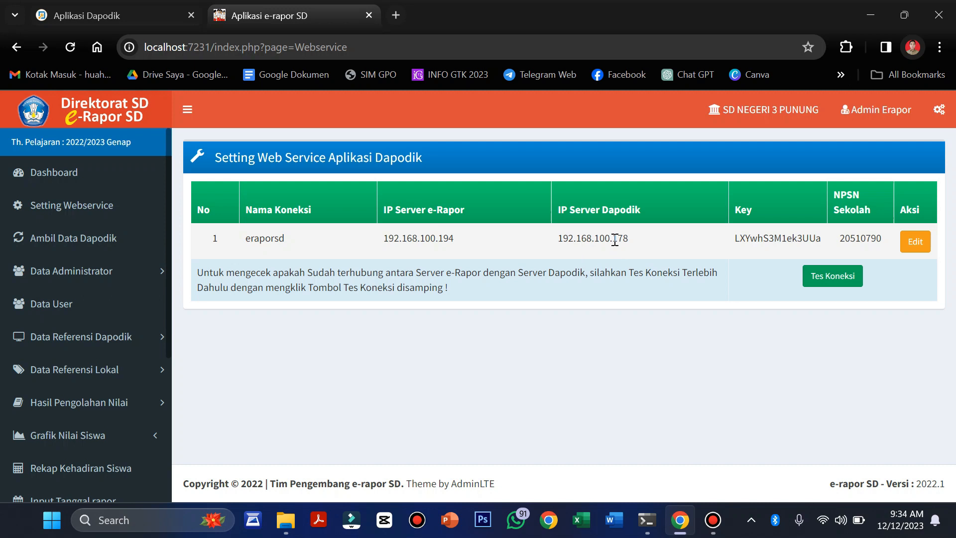
pyautogui.click(915, 241)
pyautogui.click(674, 235)
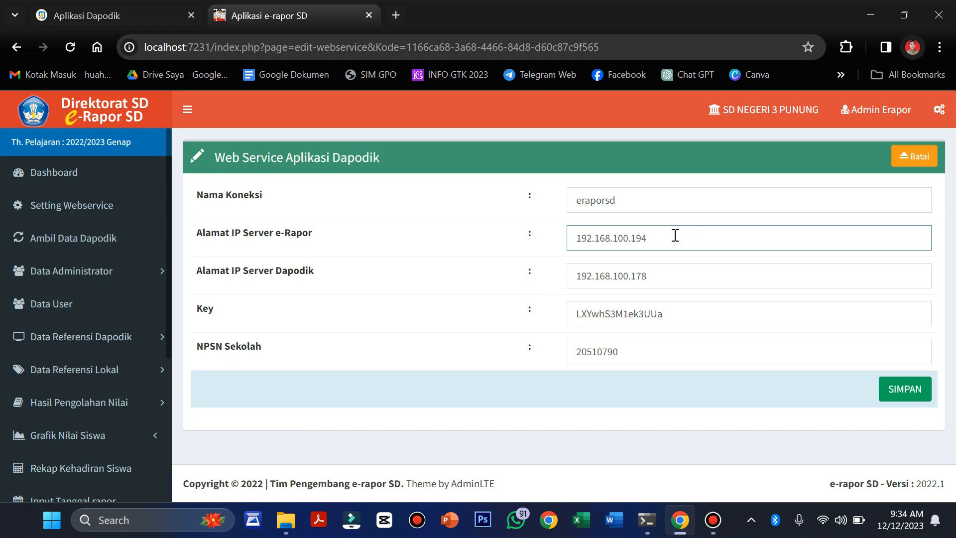
pyautogui.press('BackSpace')
pyautogui.press('BackSpace')
pyautogui.press('BackSpace')
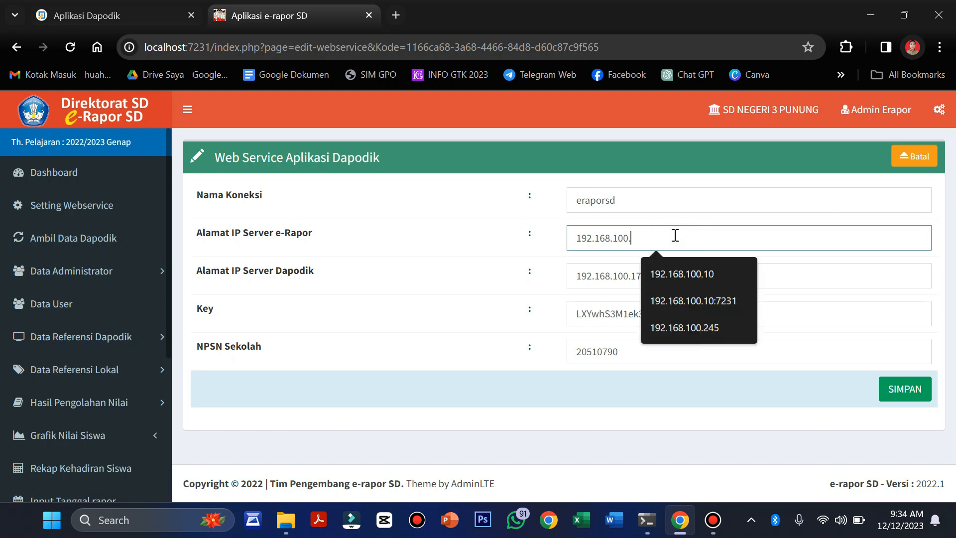
pyautogui.write('245')
# - Set the Dapodik server IP address of the connection to 192.168.100.25
pyautogui.click(674, 284)
pyautogui.press('BackSpace')
pyautogui.press('BackSpace')
pyautogui.press('BackSpace')
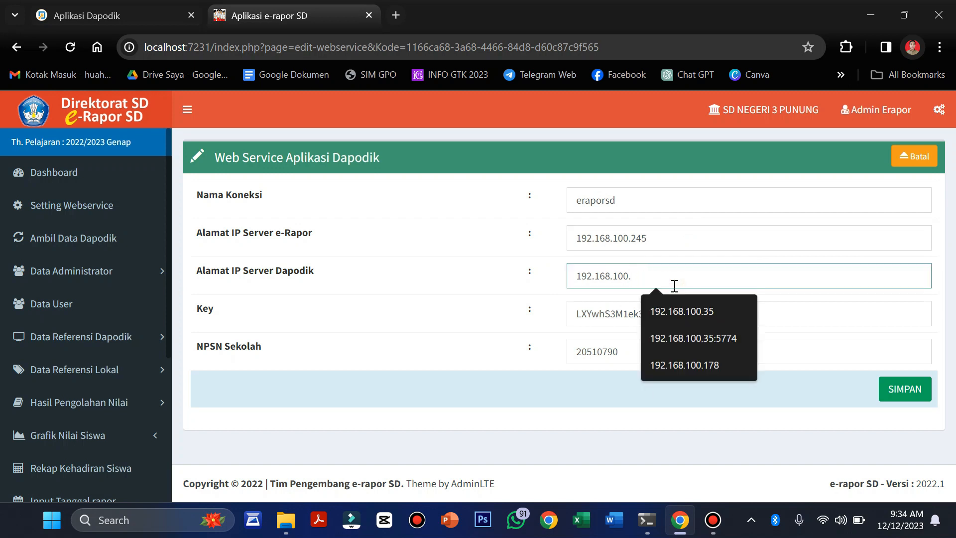
pyautogui.write('25')
# - Copy the eraporsd entry's token from Dapodik's web service list and close the token dialog
pyautogui.click(696, 319)
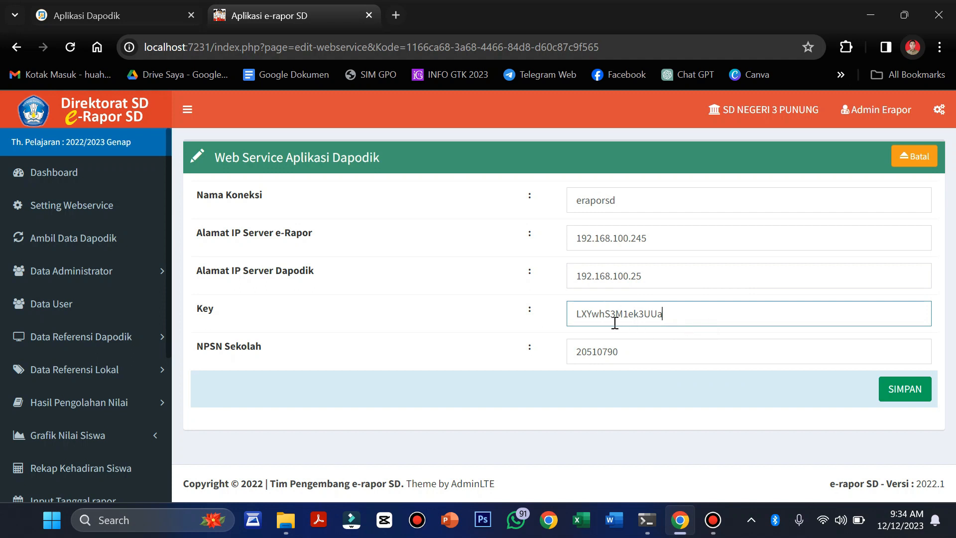
pyautogui.click(70, 15)
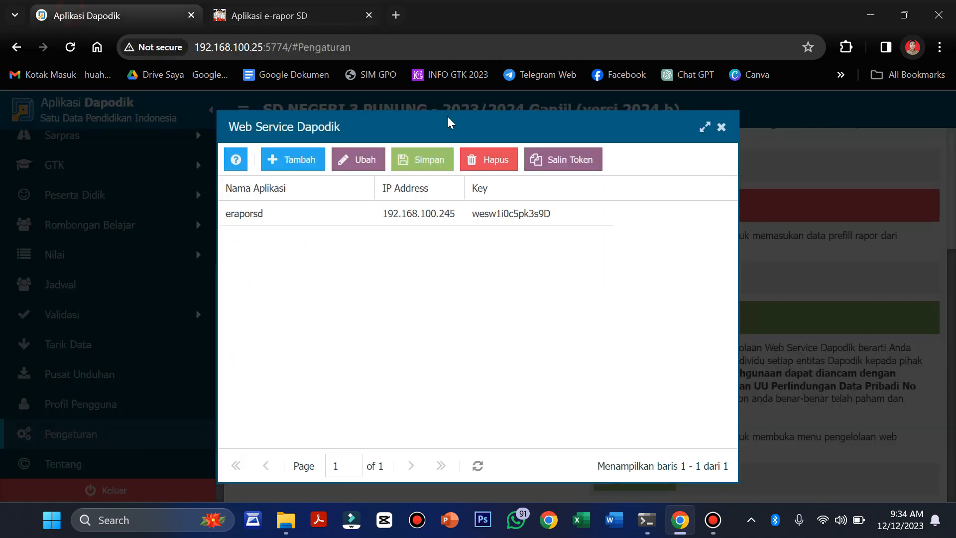
pyautogui.click(524, 218)
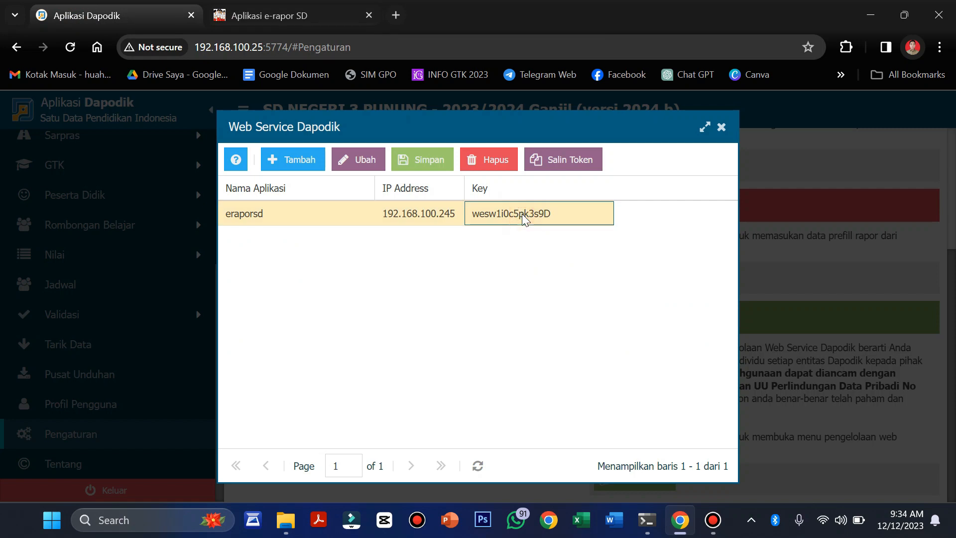
pyautogui.click(568, 159)
pyautogui.doubleClick(527, 307)
pyautogui.hotkey('ctrl', 'c')
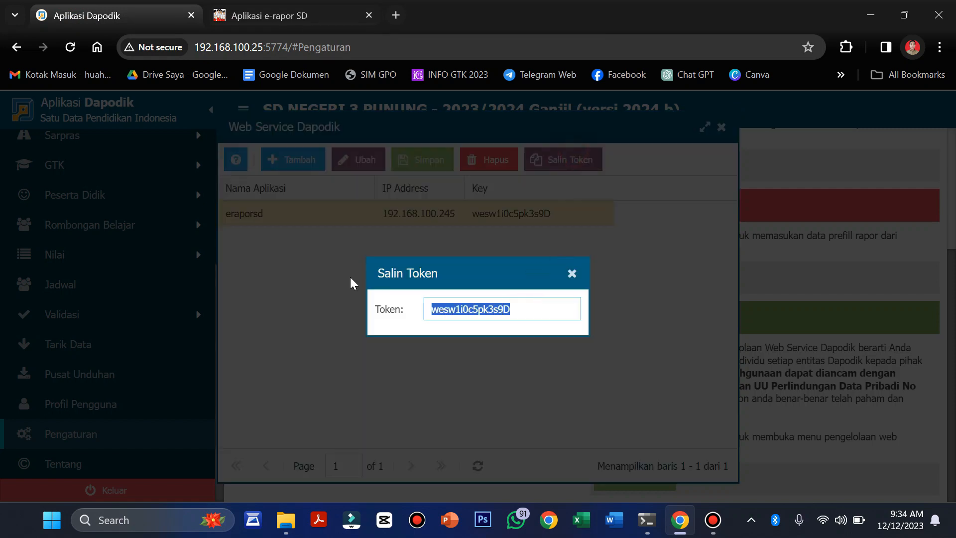
pyautogui.click(571, 273)
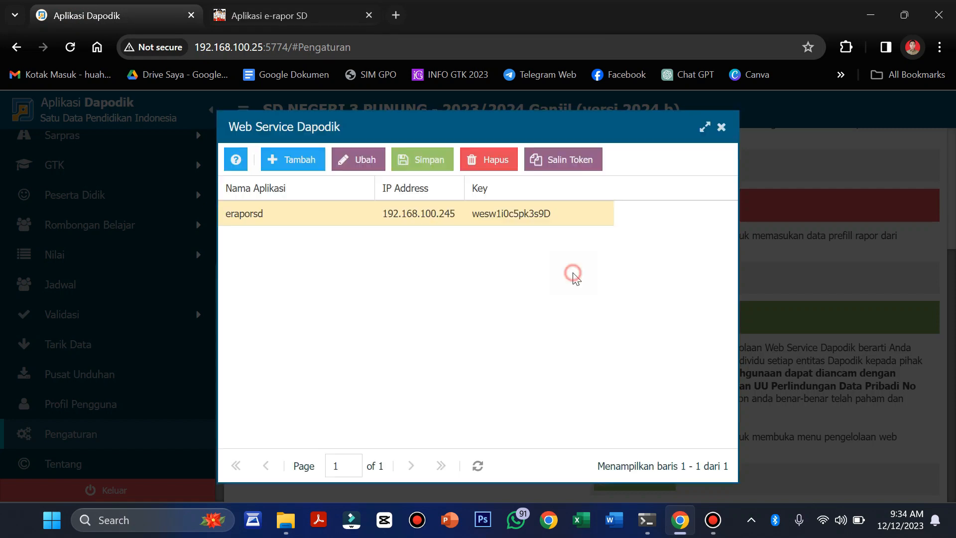
# - Replace the connection key in e-Rapor SD with the copied token, save the settings, and test the connection to Dapodik
pyautogui.click(302, 19)
pyautogui.moveTo(689, 312); pyautogui.dragTo(533, 311)
pyautogui.hotkey('ctrl', 'v')
pyautogui.click(893, 392)
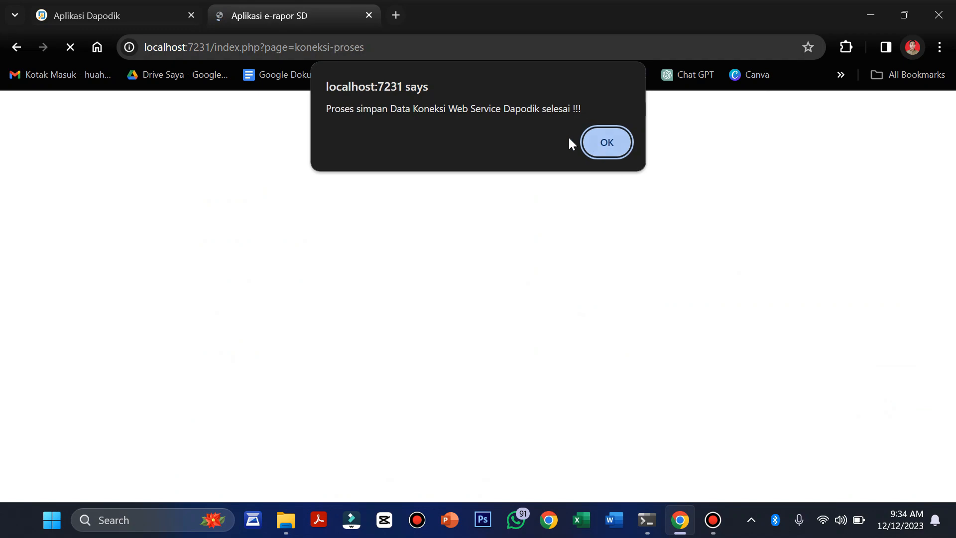
pyautogui.click(621, 145)
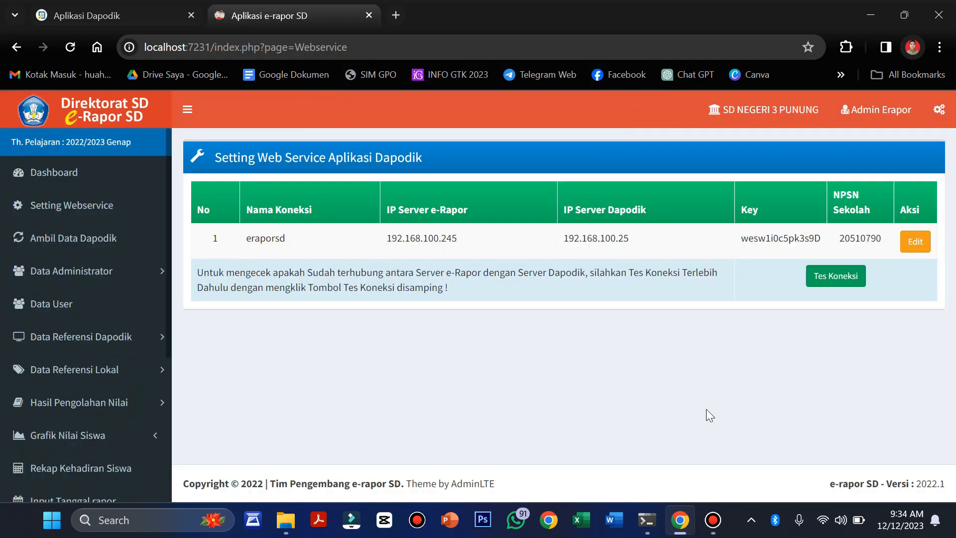
pyautogui.click(828, 279)
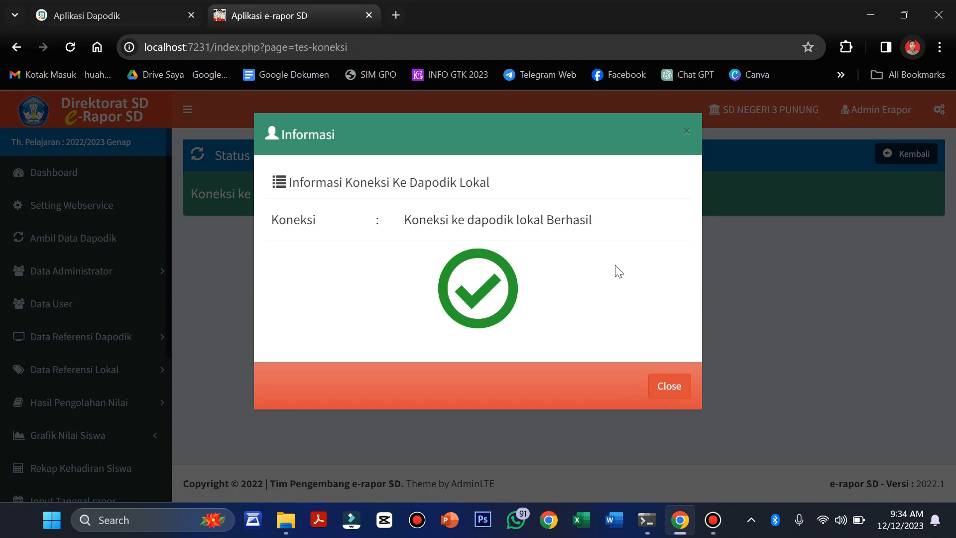
pyautogui.click(668, 390)
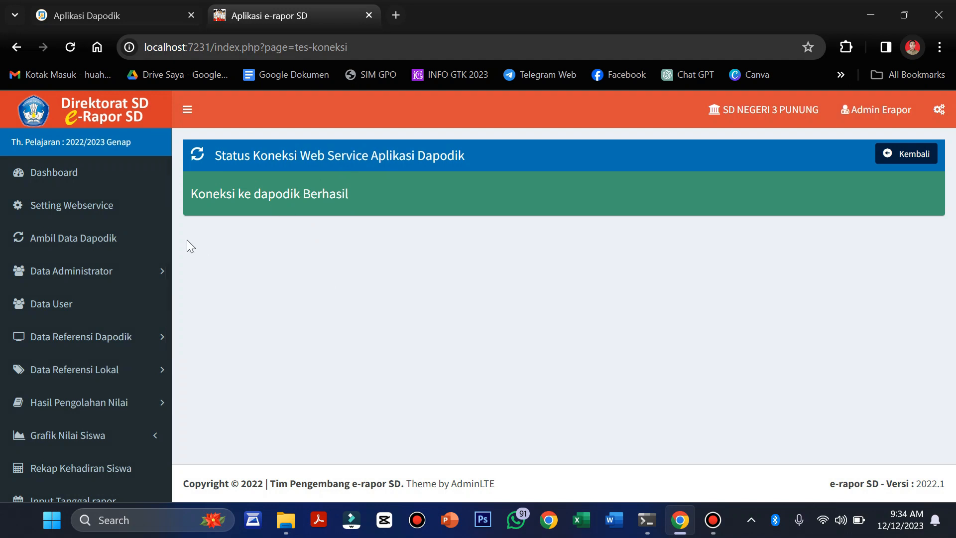
# - Open e-Rapor's local Dapodik data retrieval and update the school data and teacher data, acknowledging each message
pyautogui.click(74, 247)
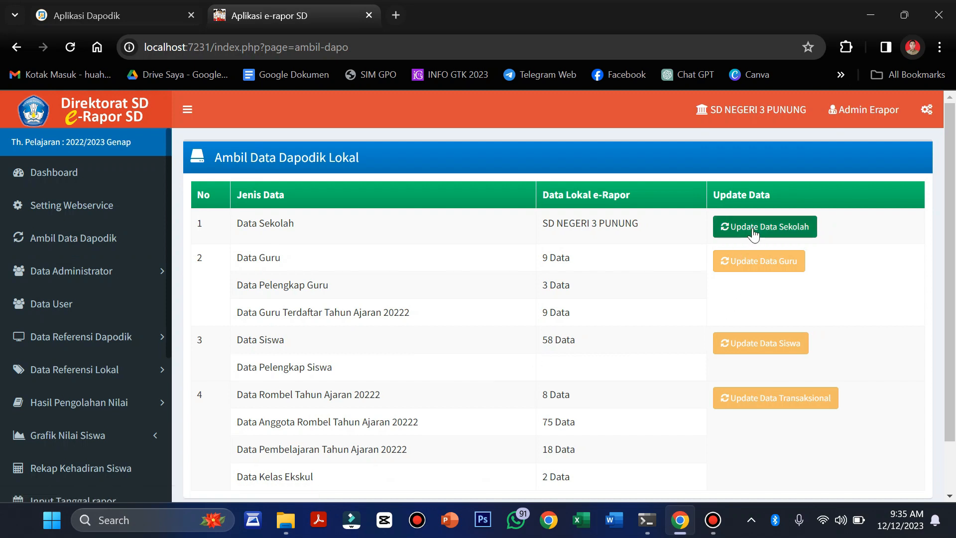
pyautogui.click(774, 224)
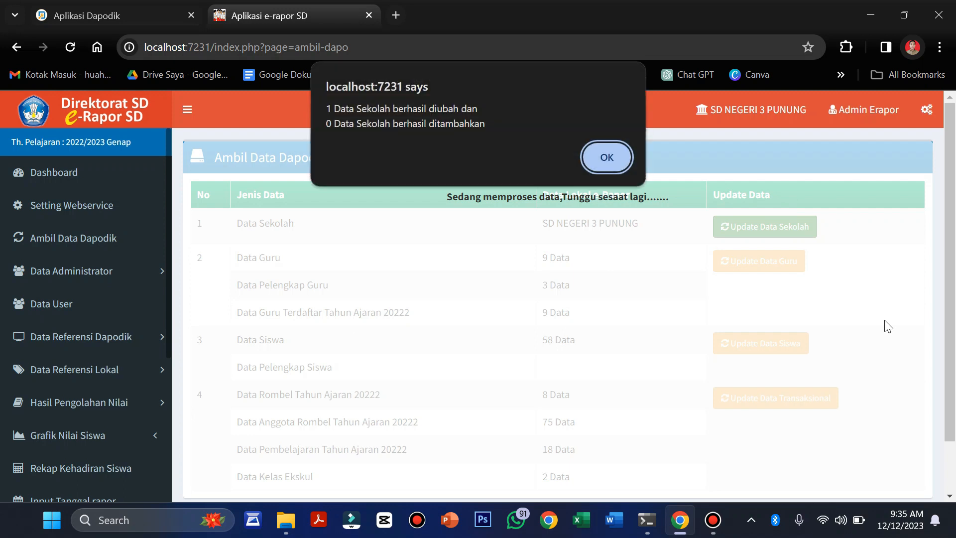
pyautogui.click(591, 151)
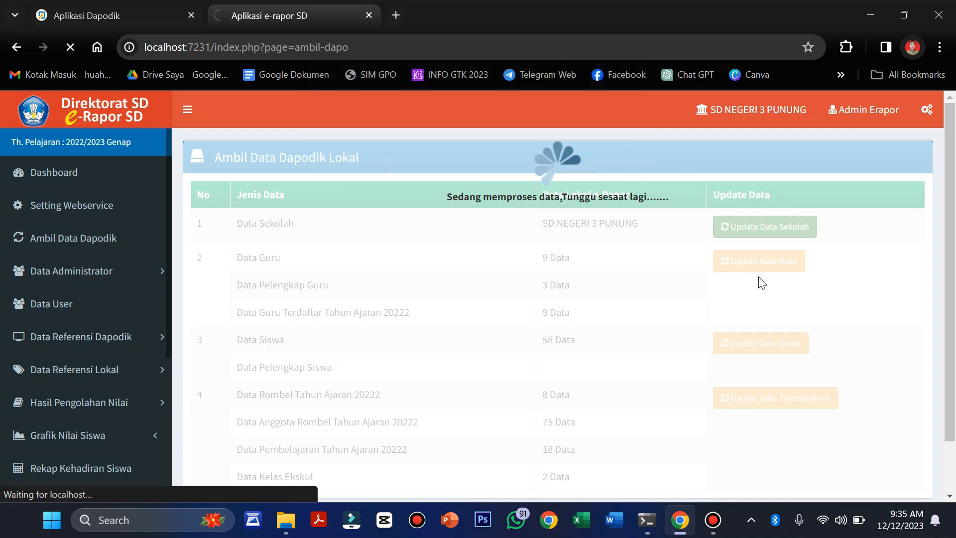
pyautogui.click(752, 263)
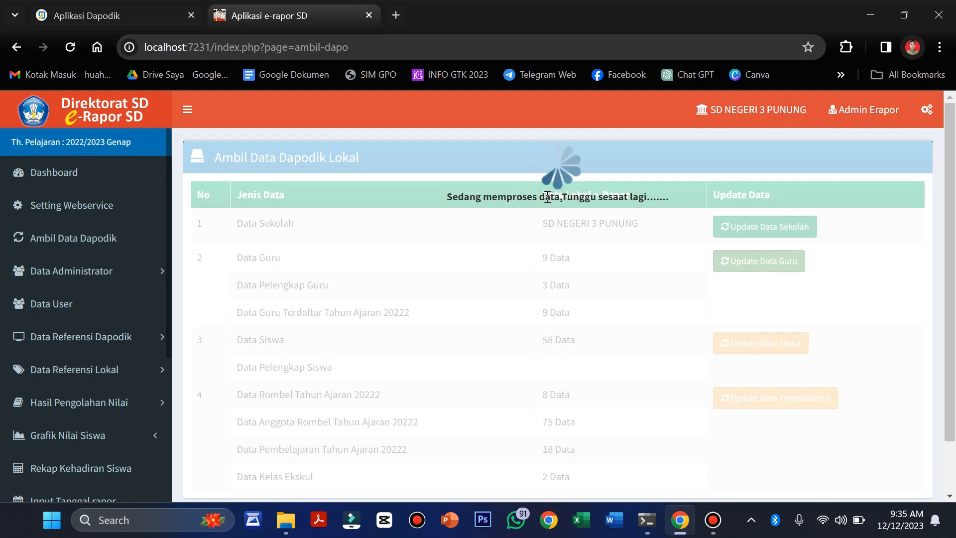
pyautogui.click(600, 202)
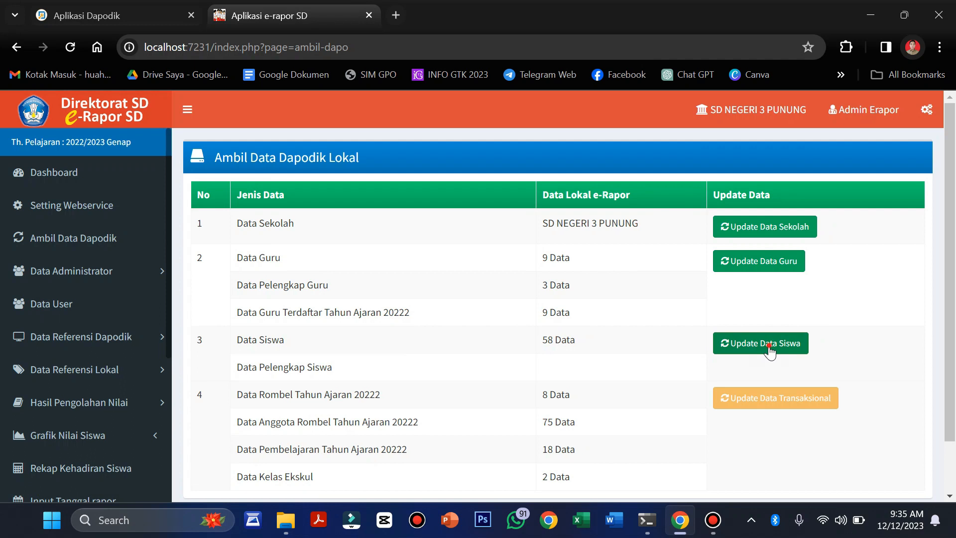
# - Update the student data and the transactional data from Dapodik, acknowledging each message
pyautogui.click(767, 349)
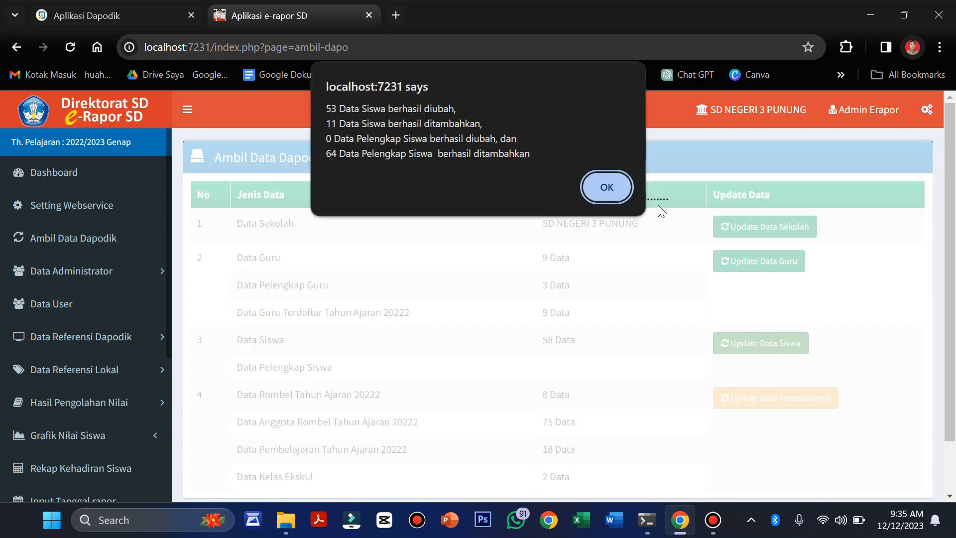
pyautogui.click(613, 187)
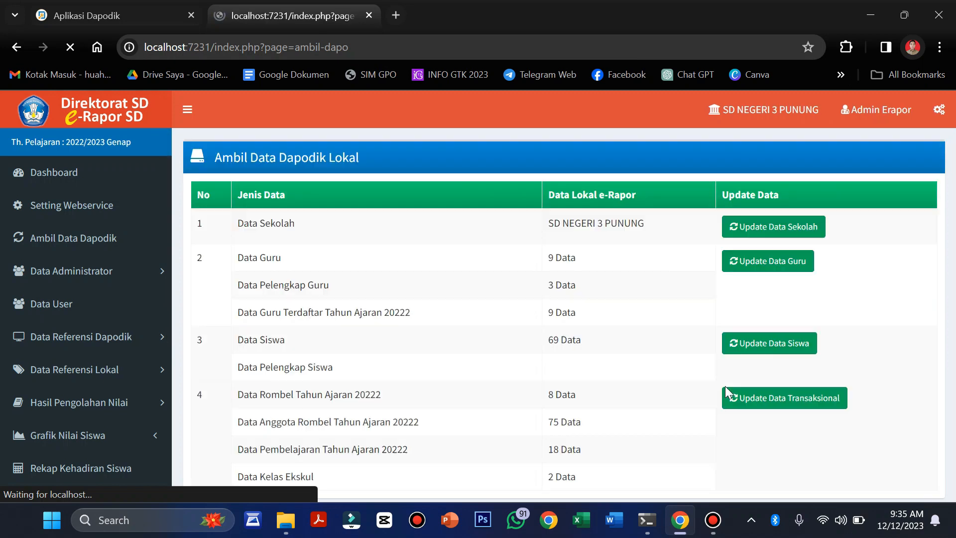
pyautogui.click(768, 404)
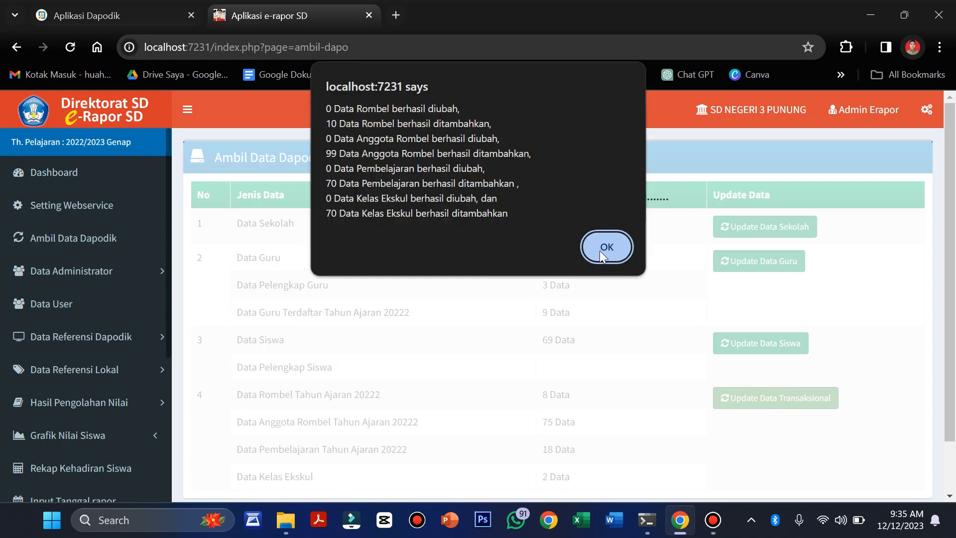
pyautogui.click(600, 250)
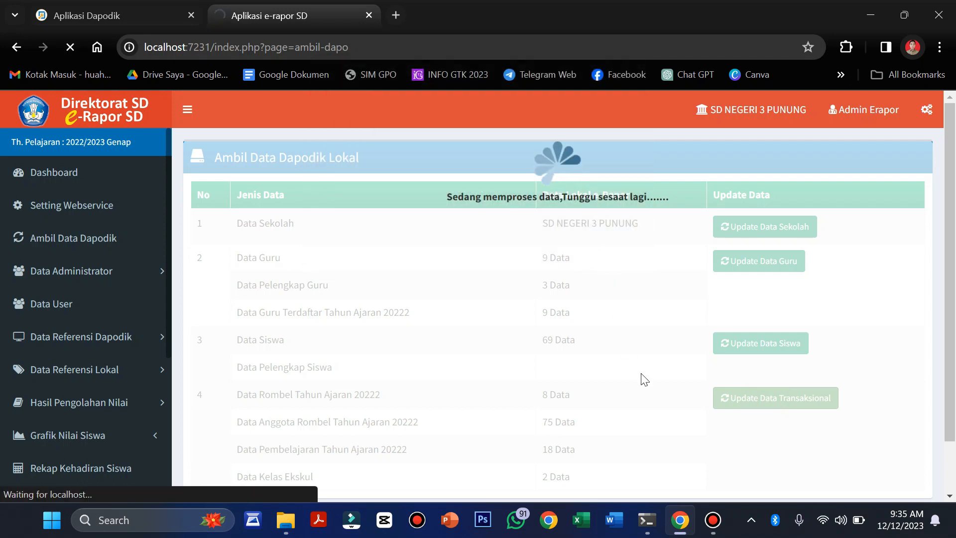
# - Review the retrieved student and class-member counts in the local Dapodik data table, and return to the dashboard
pyautogui.scroll(-1, 645, 379)
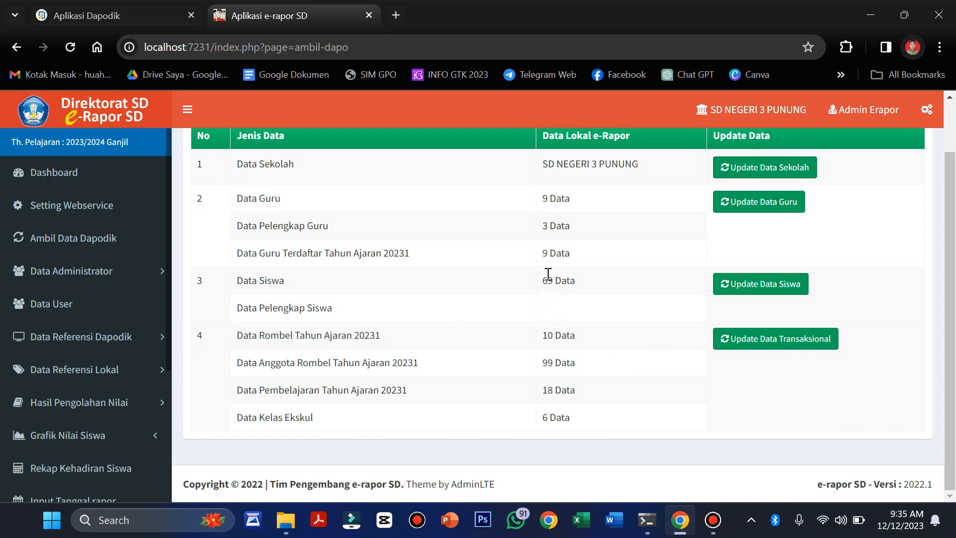
pyautogui.moveTo(543, 281); pyautogui.dragTo(552, 282)
pyautogui.moveTo(542, 363); pyautogui.dragTo(548, 363)
pyautogui.click(571, 357)
pyautogui.scroll(1, 643, 429)
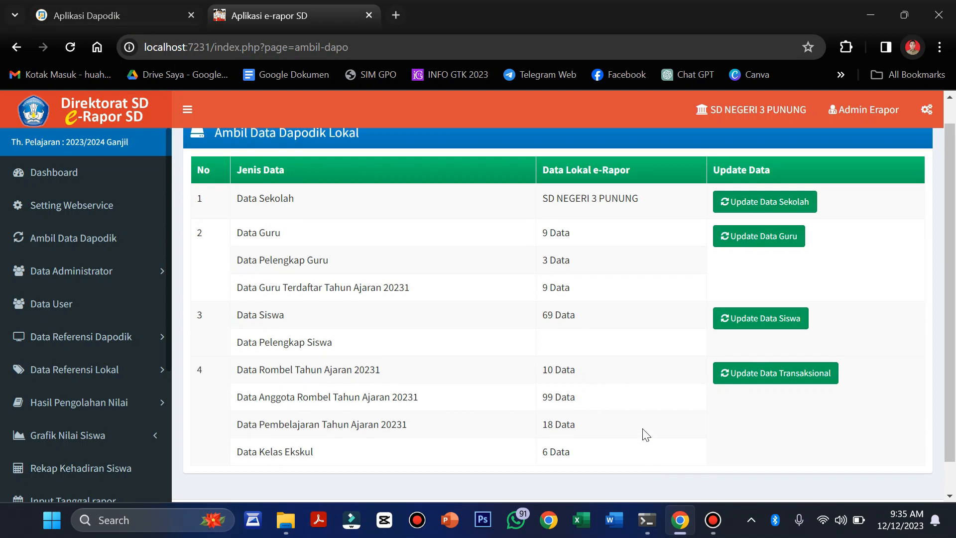
pyautogui.click(53, 171)
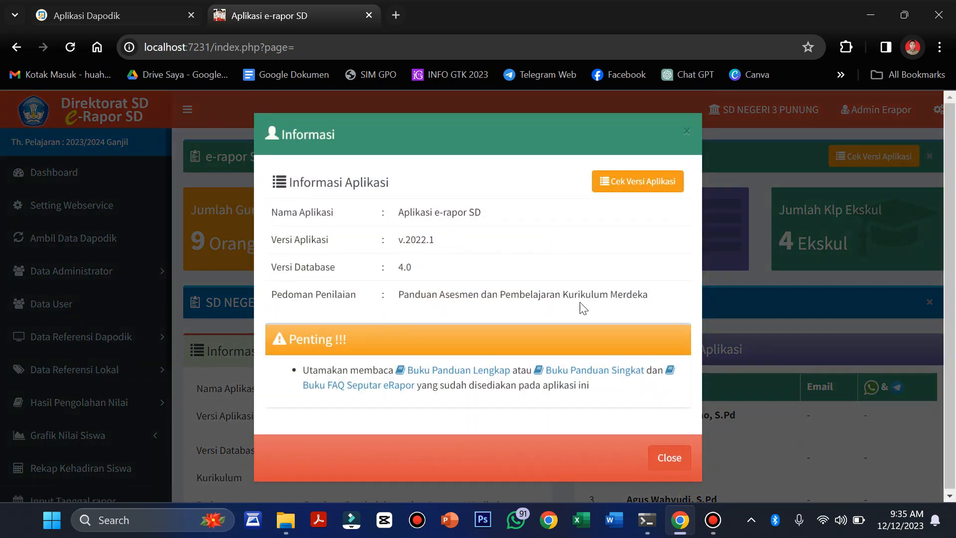
# - Dismiss the application information message and review the e-Rapor dashboard, including the active school year and semester
pyautogui.click(655, 466)
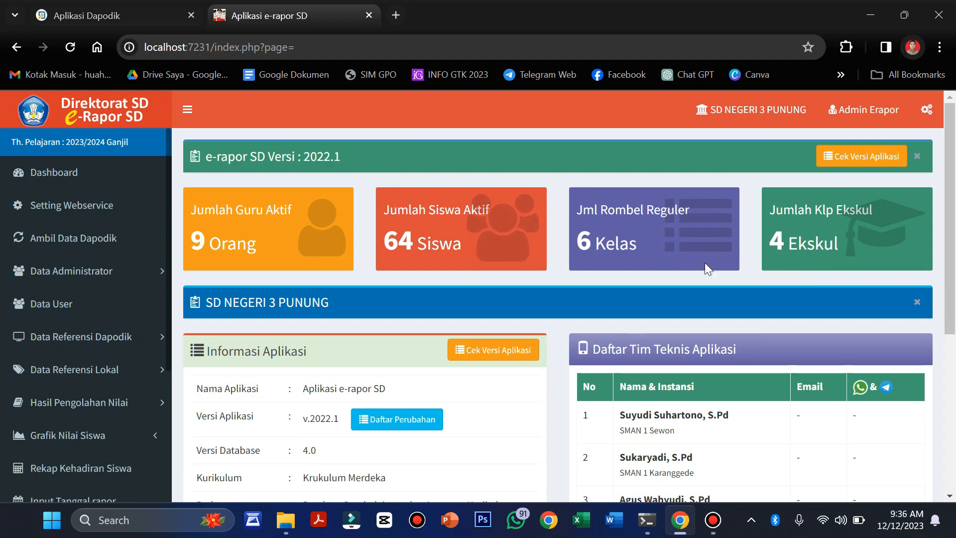
pyautogui.scroll(-6, 493, 296)
pyautogui.scroll(6, 492, 295)
pyautogui.moveTo(130, 145); pyautogui.dragTo(67, 149)
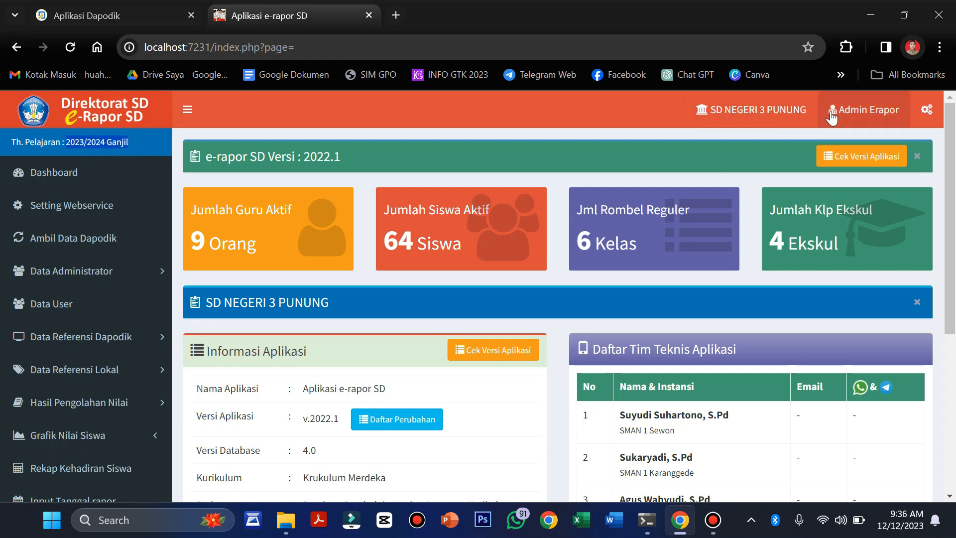
# - Log out of e-Rapor SD, log back in as admin for semester 2023/2024 Ganjil, and dismiss the information message
pyautogui.click(864, 110)
pyautogui.click(780, 171)
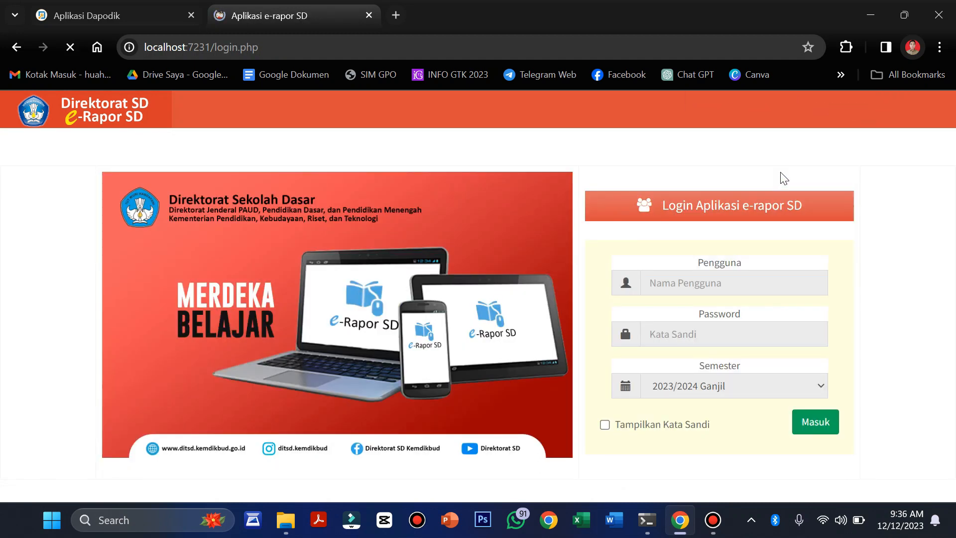
pyautogui.click(795, 387)
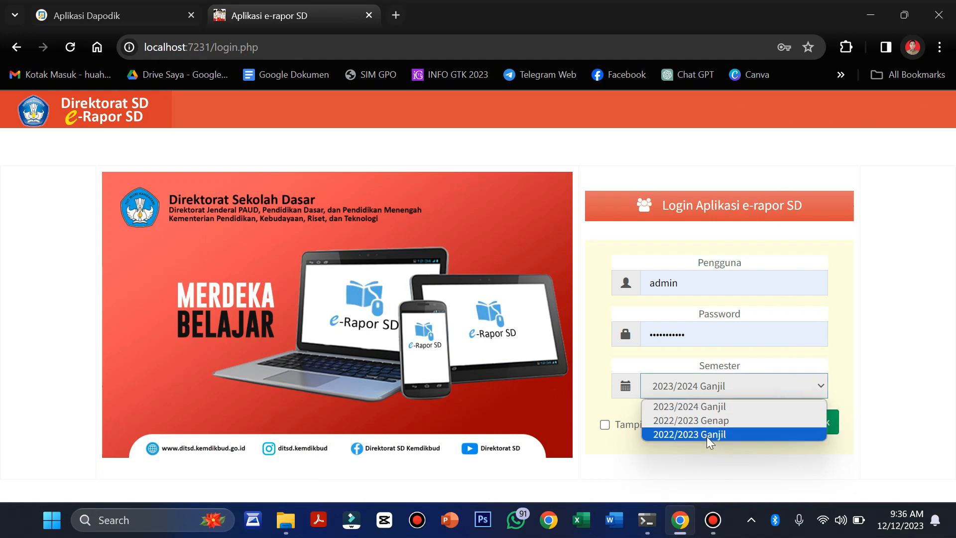
pyautogui.click(672, 407)
pyautogui.click(816, 426)
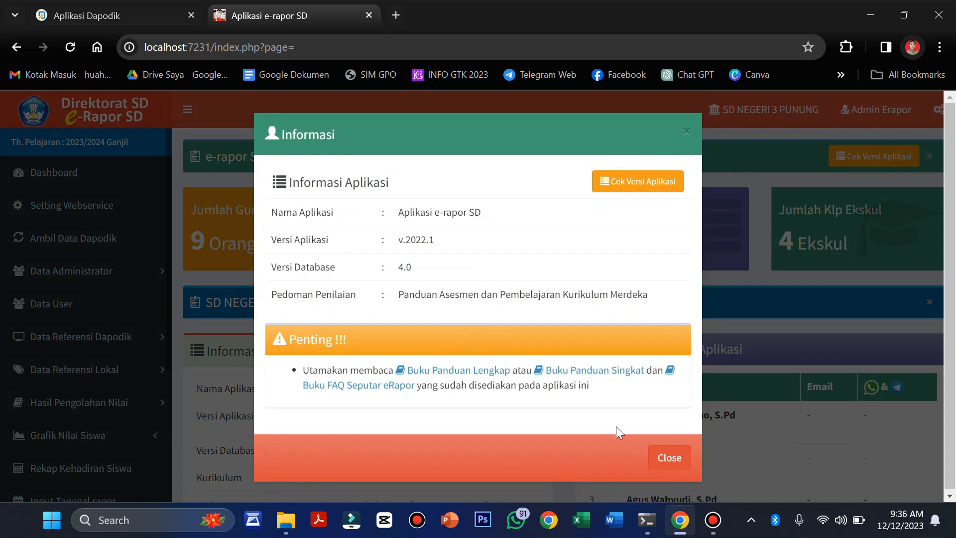
pyautogui.click(669, 457)
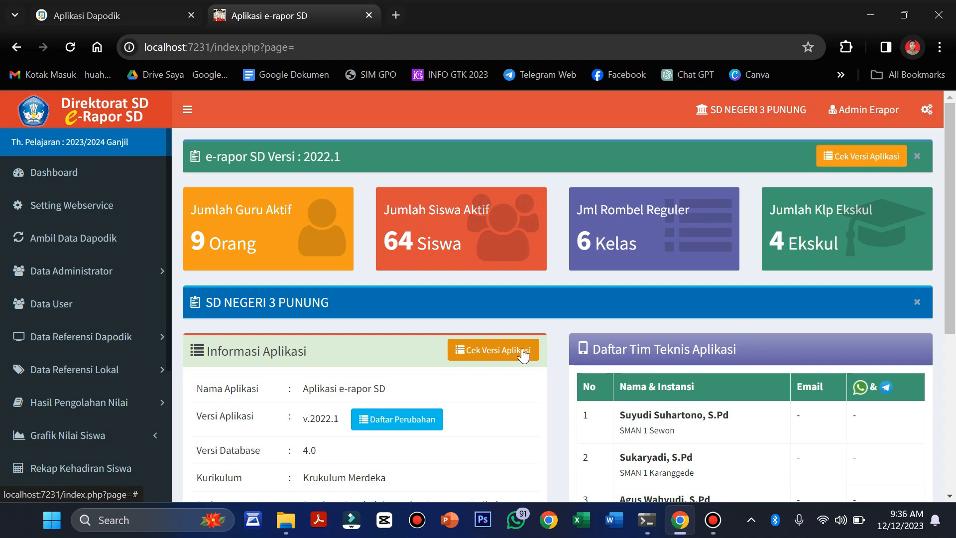
# - Regenerate the teacher and student user accounts in Data User and acknowledge the message
pyautogui.click(50, 300)
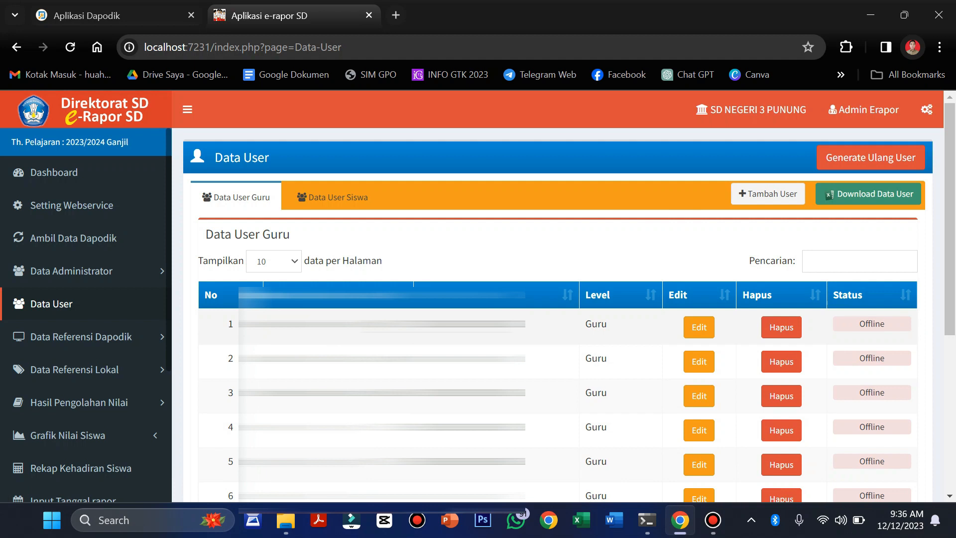
pyautogui.click(866, 159)
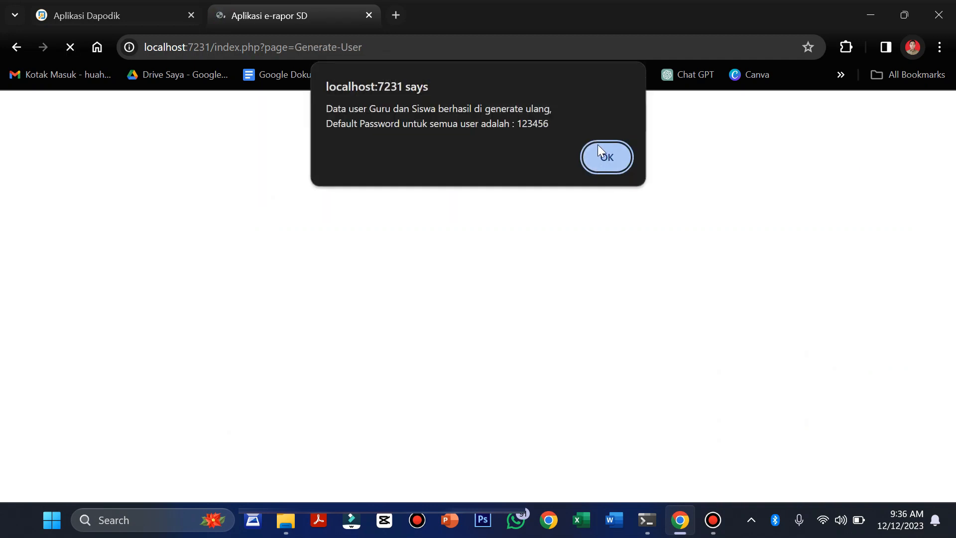
pyautogui.click(600, 152)
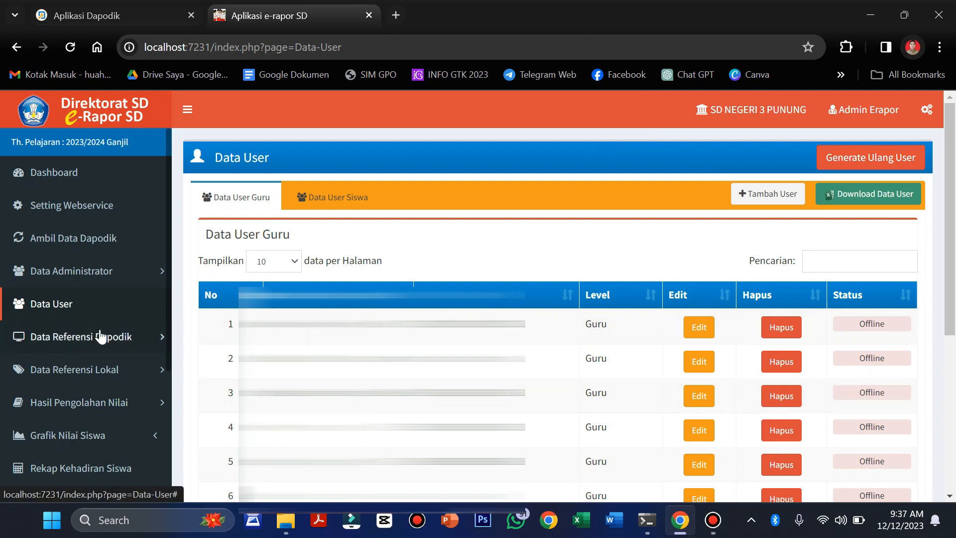
# - Expand Data Referensi Lokal and look over its entries, from Input Projek to Mapping Mapel
pyautogui.click(101, 368)
pyautogui.scroll(-4, 78, 348)
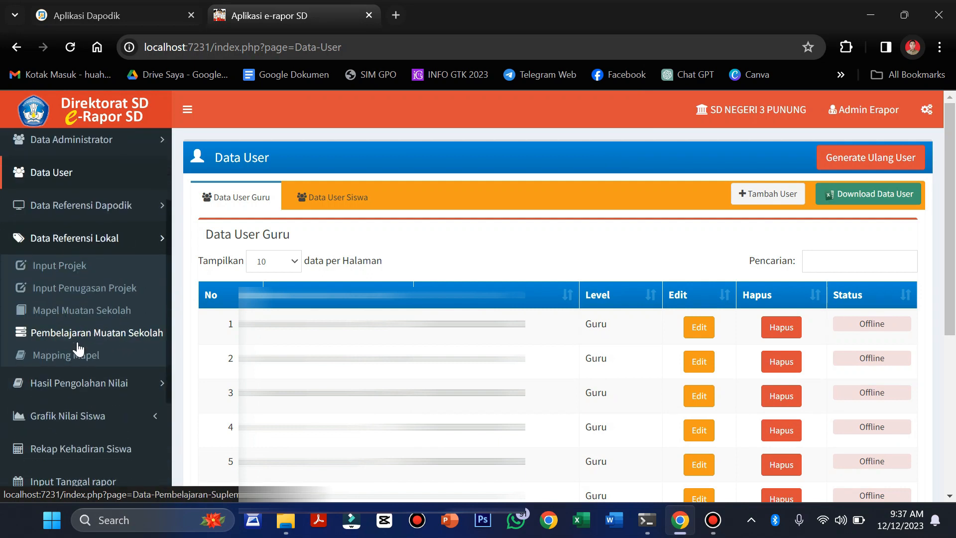
pyautogui.scroll(4, 60, 324)
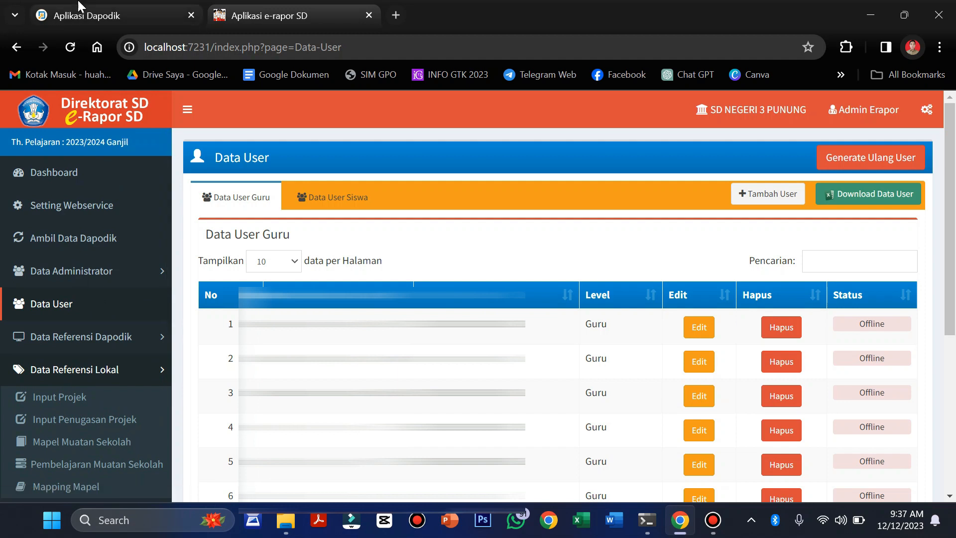
# - Close the Web Service Dapodik window in Dapodik, and return to the e-Rapor SD dashboard, dismissing its information message
pyautogui.click(76, 16)
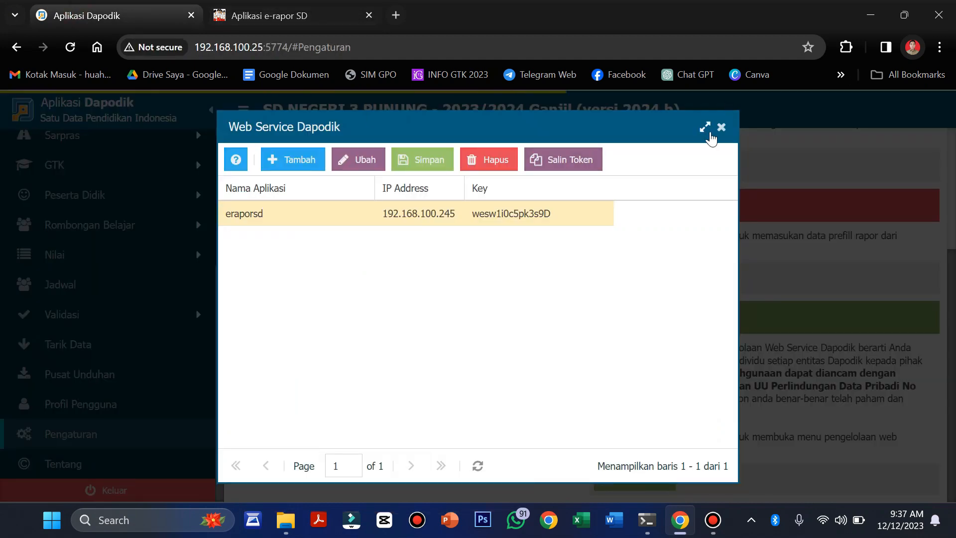
pyautogui.click(721, 129)
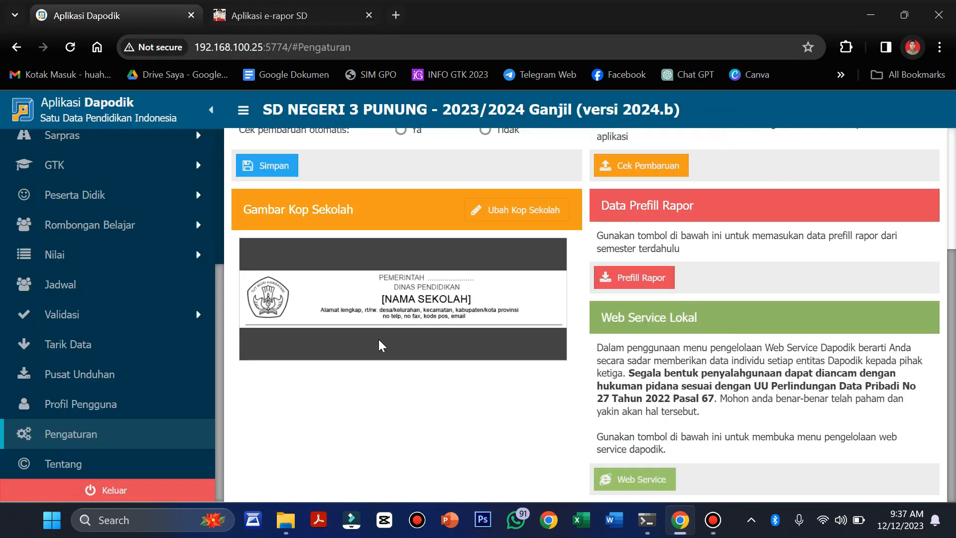
pyautogui.click(271, 15)
pyautogui.click(75, 175)
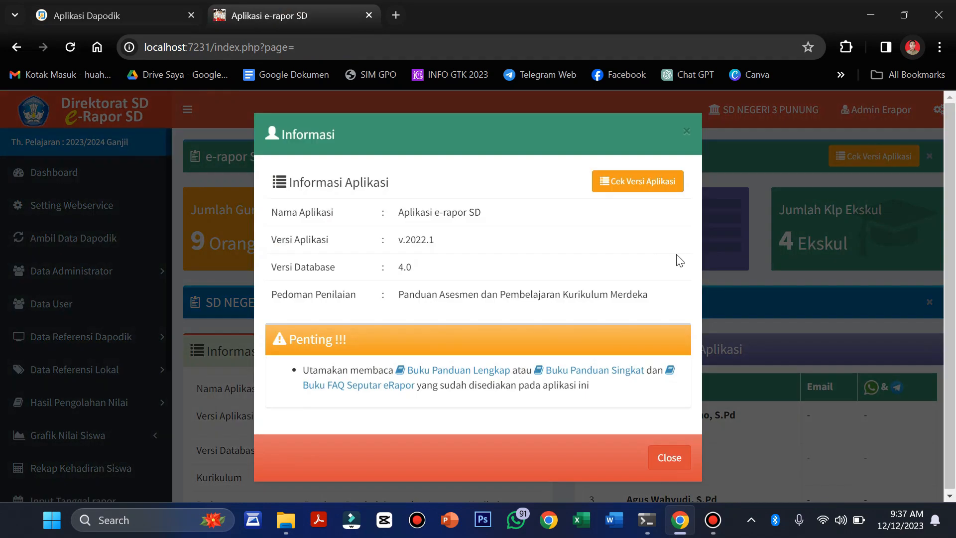
pyautogui.click(669, 468)
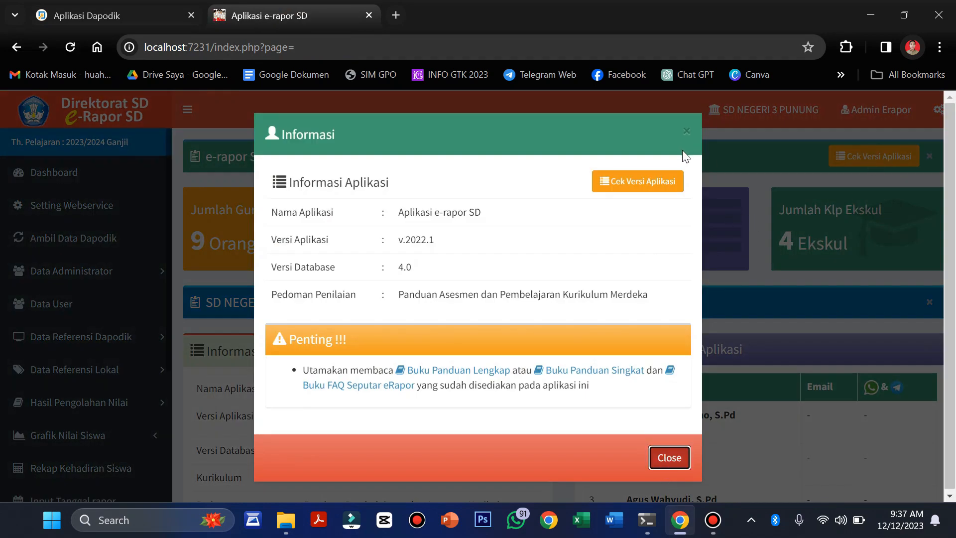
pyautogui.click(687, 131)
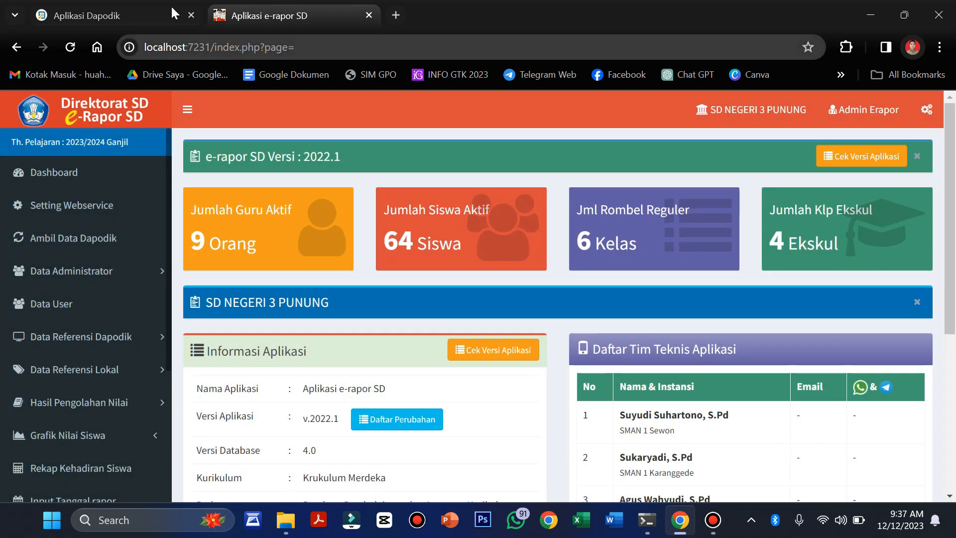
# - Switch to Dapodik, view the Pramuka 1 member list under the extracurricular study groups, and close it
pyautogui.click(175, 14)
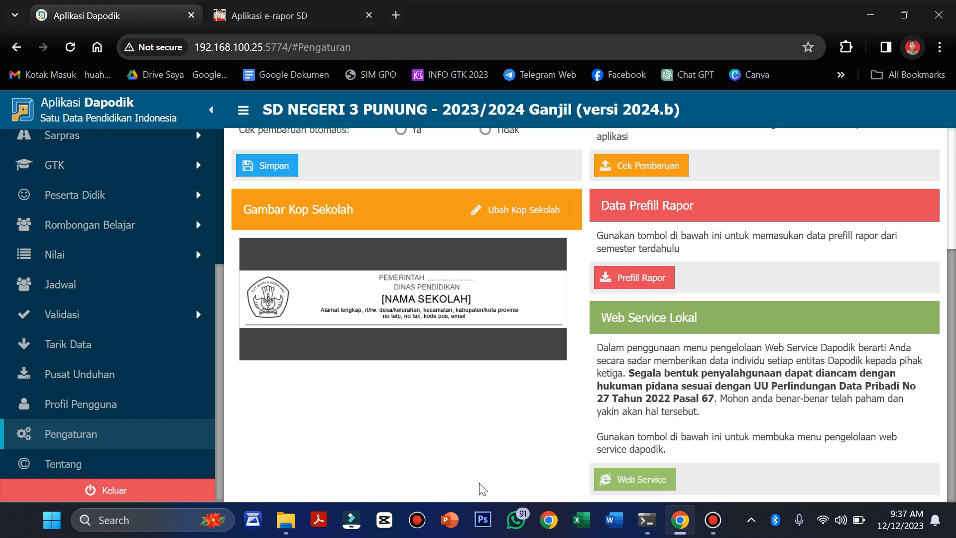
pyautogui.scroll(2, 101, 230)
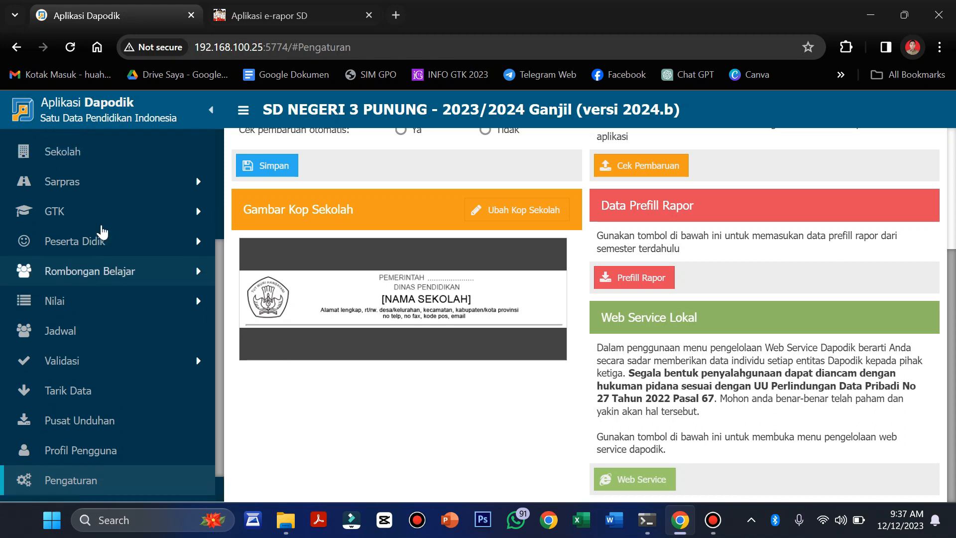
pyautogui.click(106, 291)
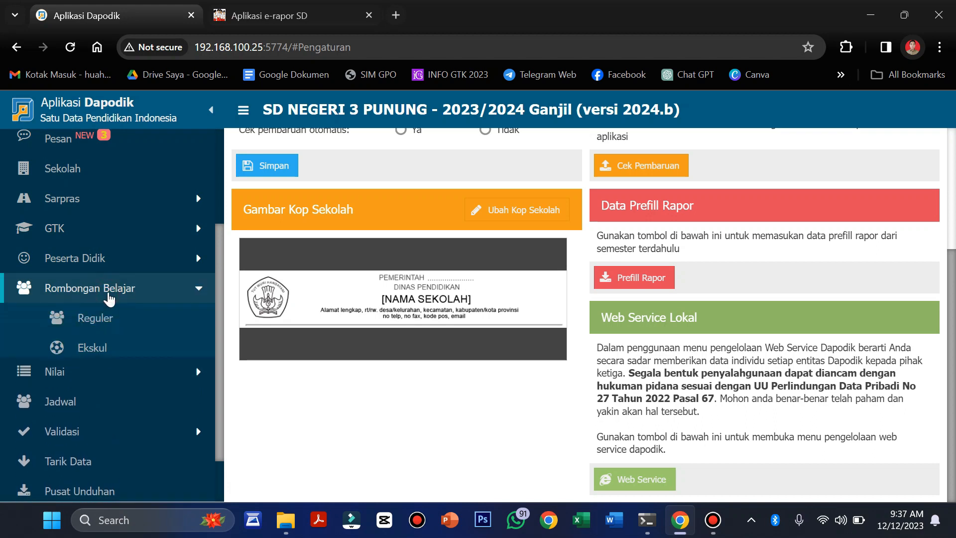
pyautogui.click(99, 351)
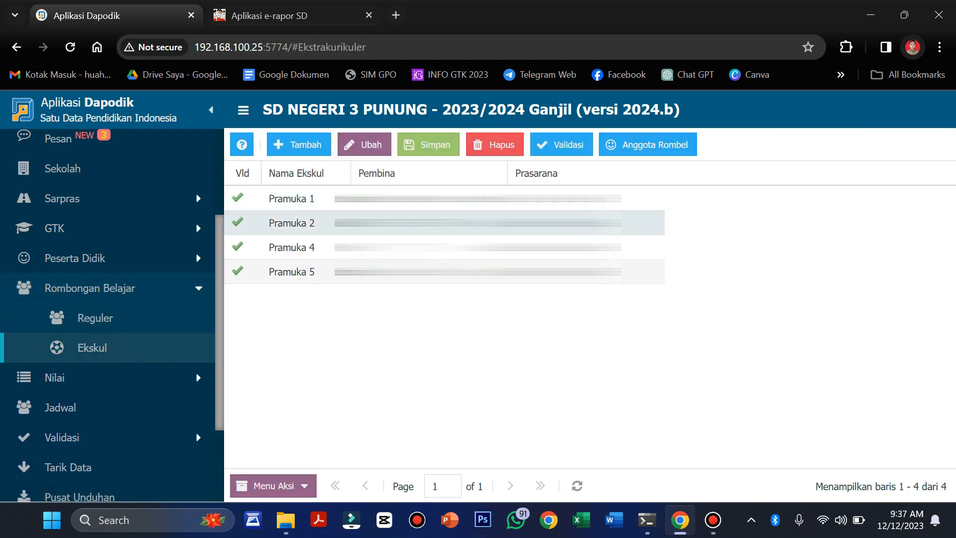
pyautogui.click(498, 198)
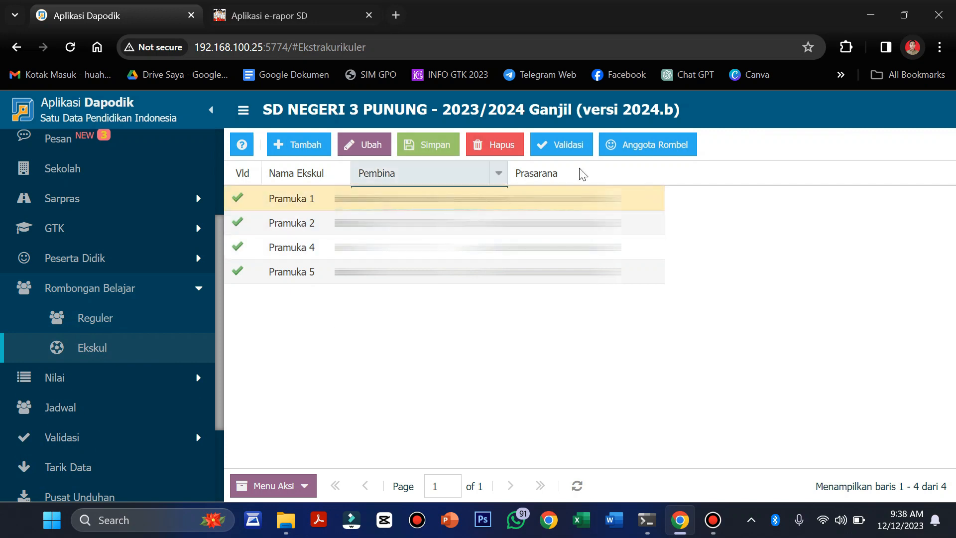
pyautogui.click(635, 156)
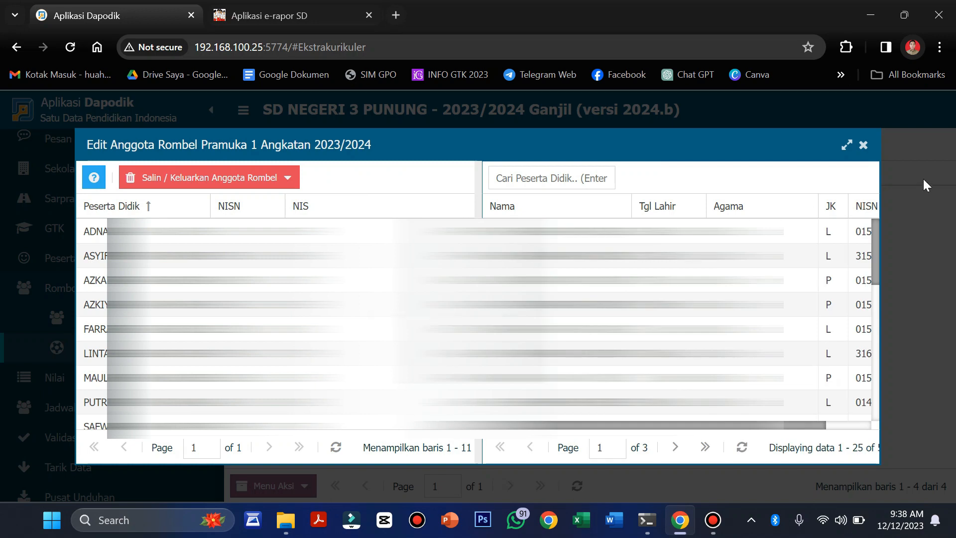
pyautogui.click(863, 144)
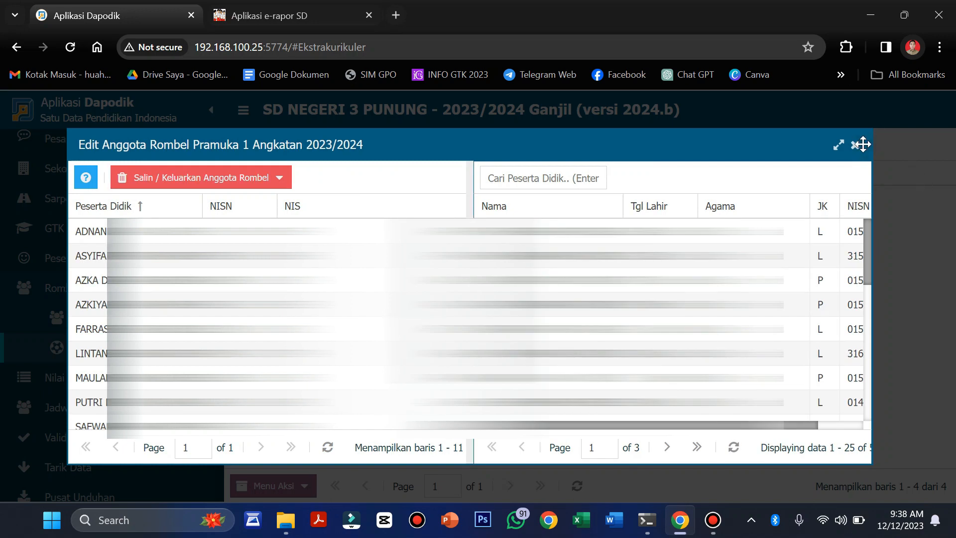
pyautogui.click(855, 145)
# - Open the Ekstrakurikuler section of the school's detailed data in Dapodik and review the registered extracurricular records
pyautogui.scroll(2, 126, 257)
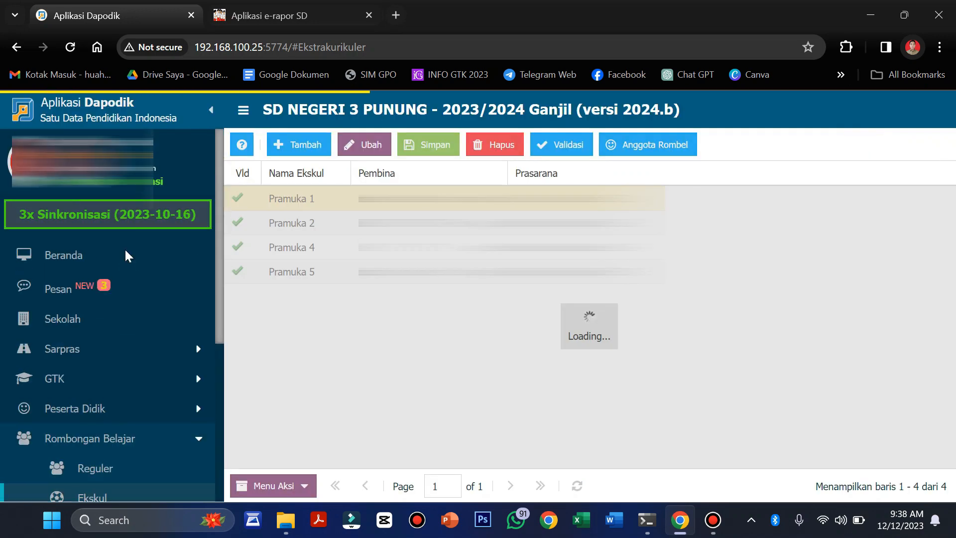
pyautogui.scroll(-2, 76, 307)
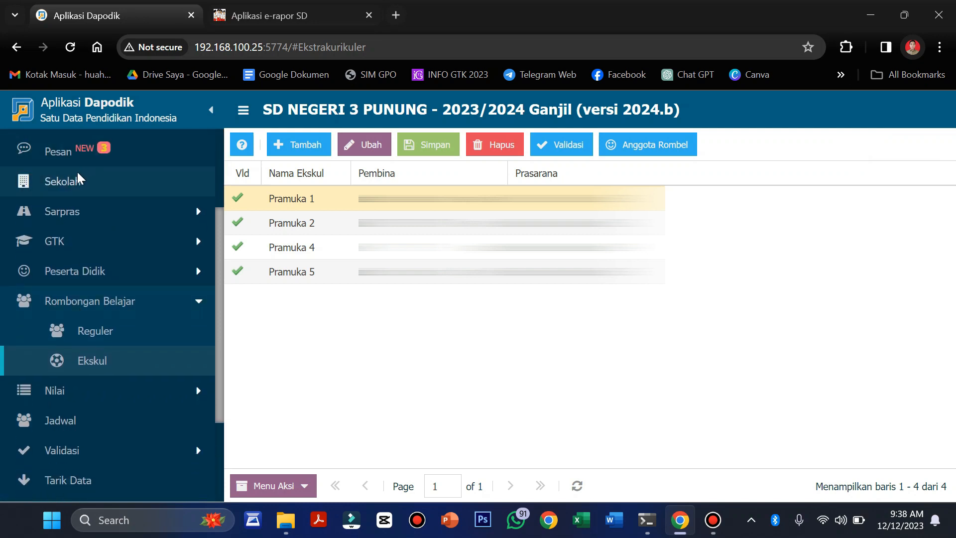
pyautogui.click(78, 180)
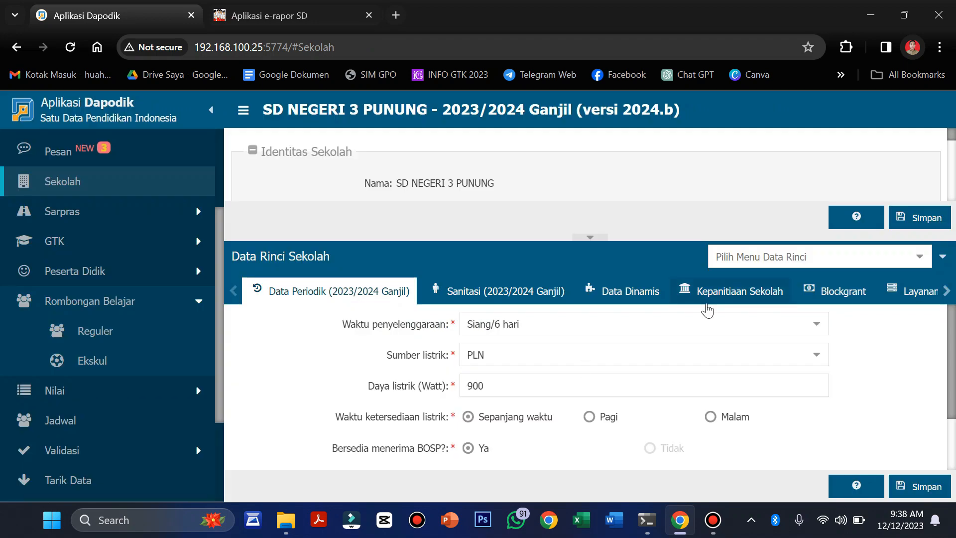
pyautogui.click(946, 292)
pyautogui.click(946, 293)
pyautogui.click(946, 293)
pyautogui.click(946, 294)
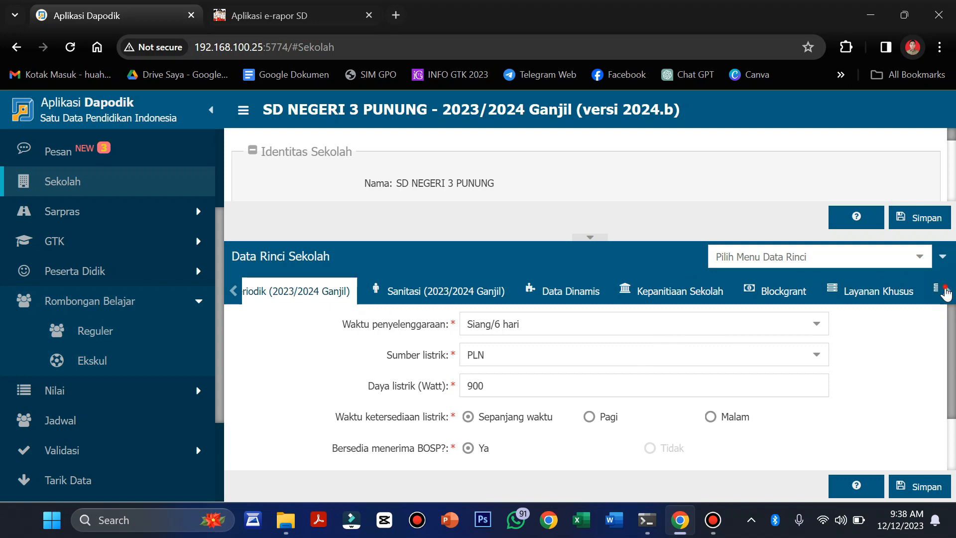
pyautogui.click(946, 294)
pyautogui.click(946, 294)
pyautogui.click(946, 294)
pyautogui.click(946, 294)
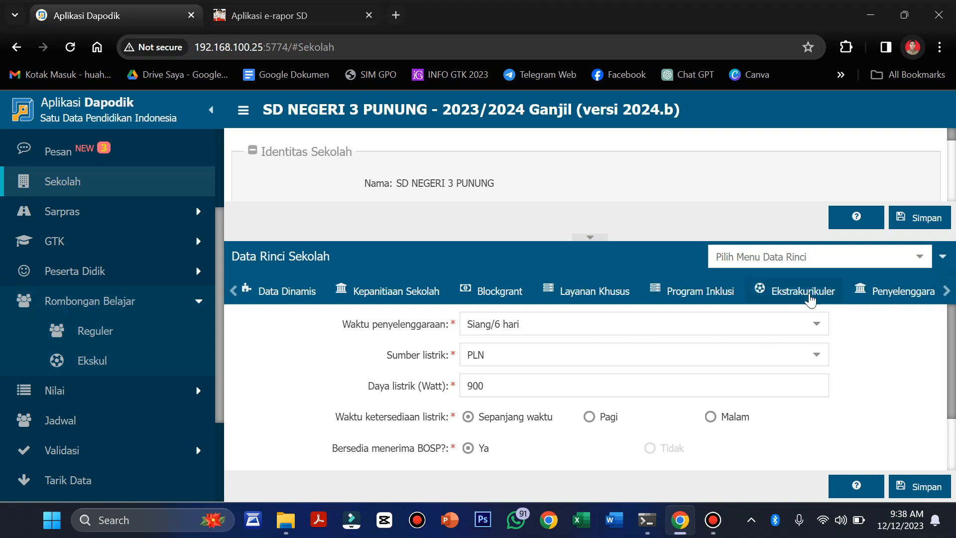
pyautogui.click(809, 296)
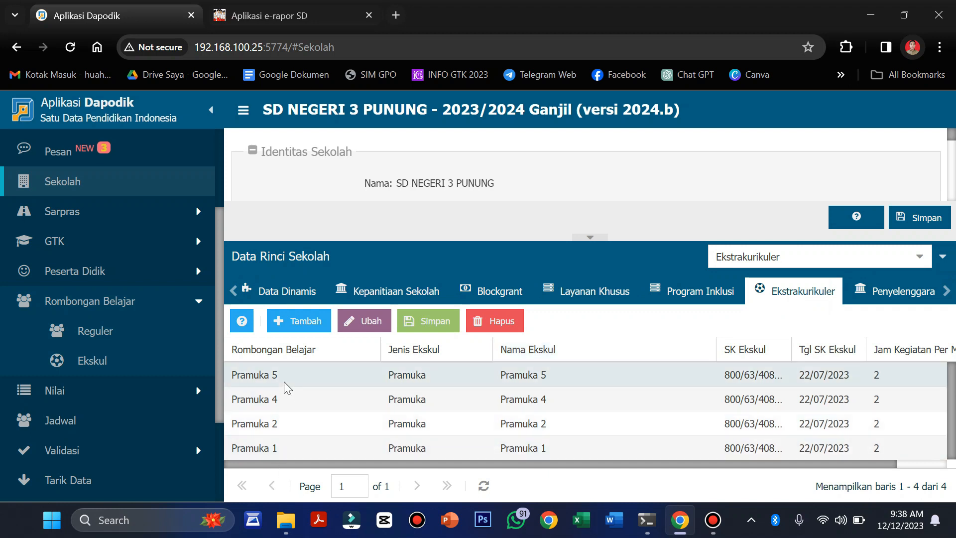
pyautogui.hscroll(2, 511, 447)
pyautogui.hscroll(-2, 505, 446)
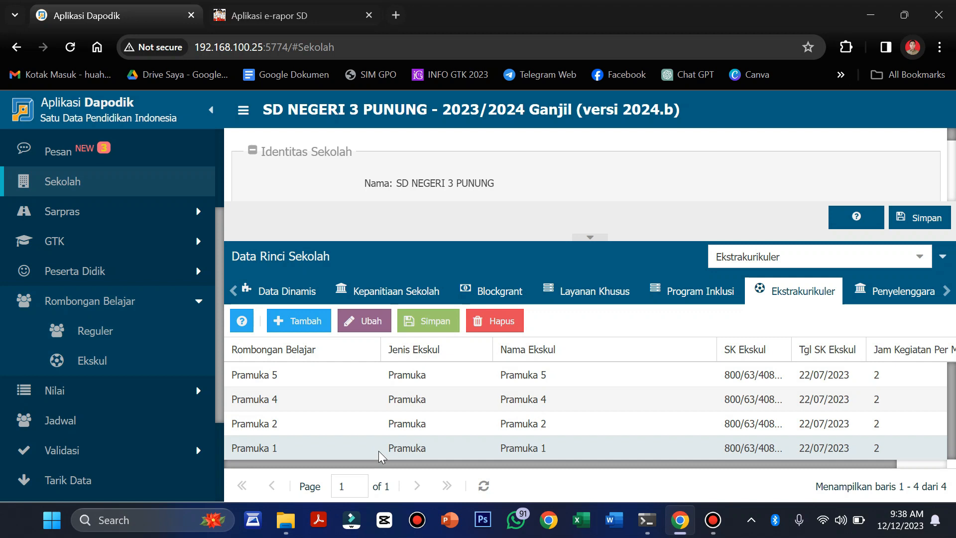
# - Start a blank Ekstrakurikuler record, view its Rombongan Belajar choices without picking one, and switch back to e-Rapor SD
pyautogui.click(292, 324)
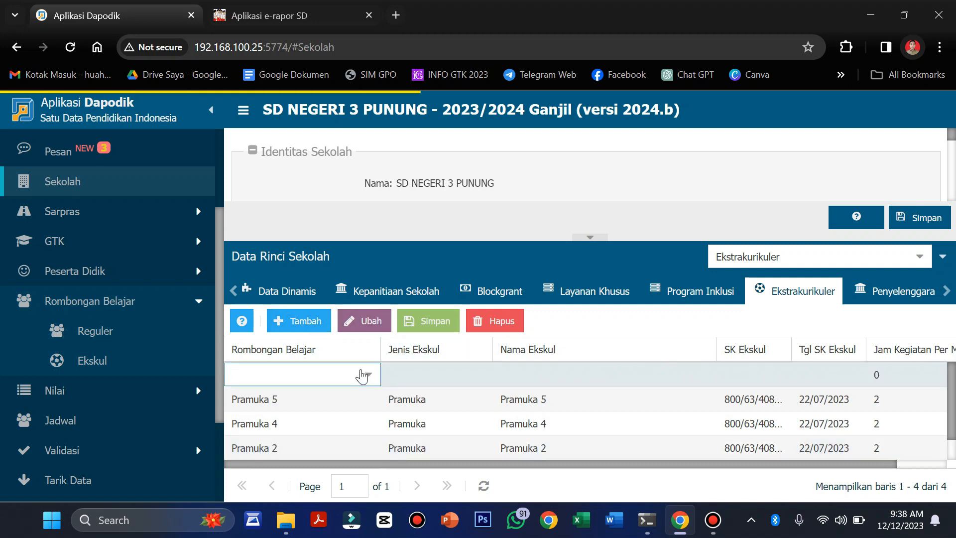
pyautogui.click(366, 375)
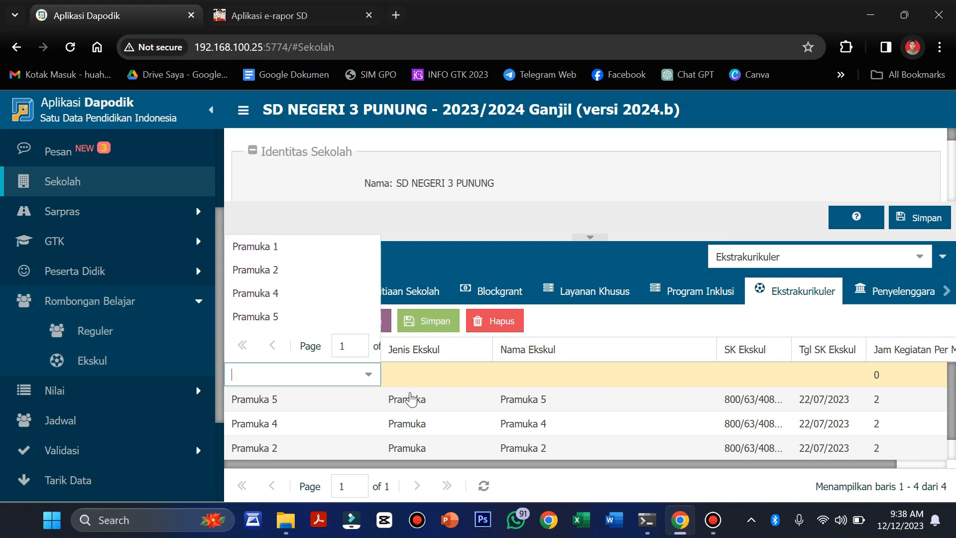
pyautogui.click(608, 375)
pyautogui.click(598, 422)
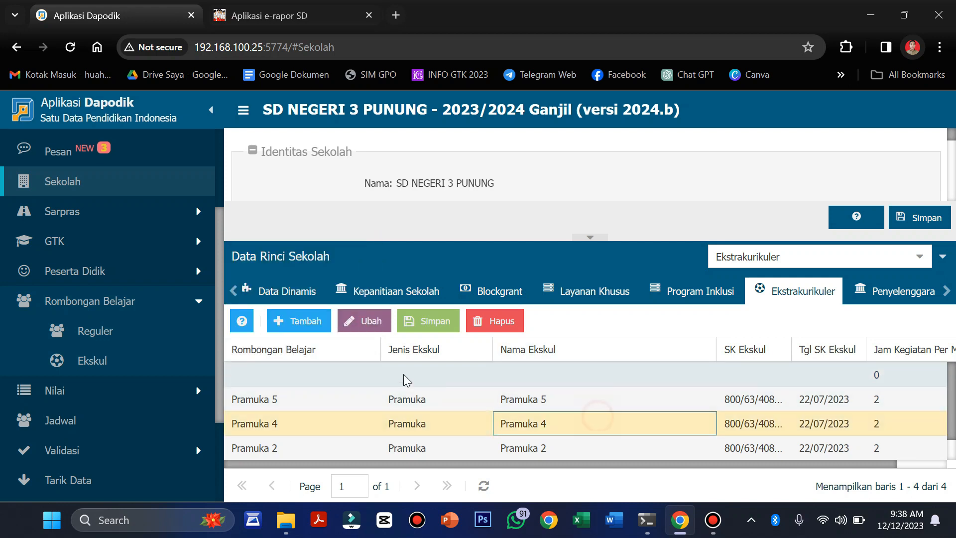
pyautogui.click(268, 21)
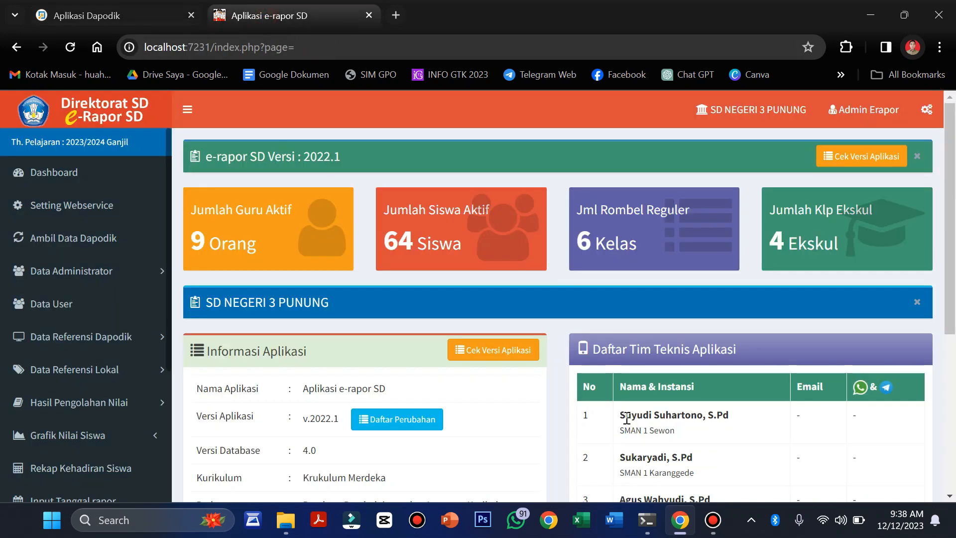